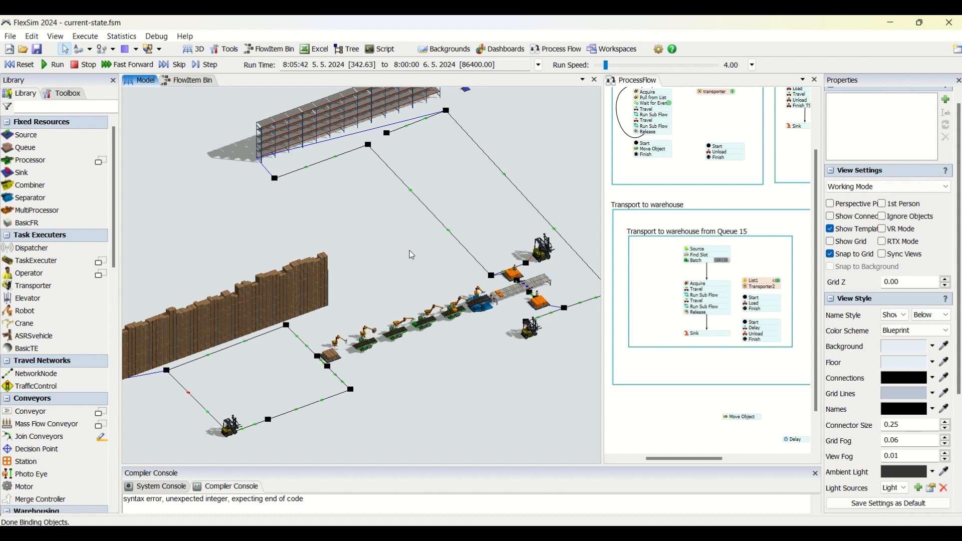
Watch the running simulation, examining the forklifts, storage racks, robot production line and output conveyor up close and as a whole
{"action": "left_click_drag", "start_coordinate": [411, 253], "coordinate": [428, 264]}
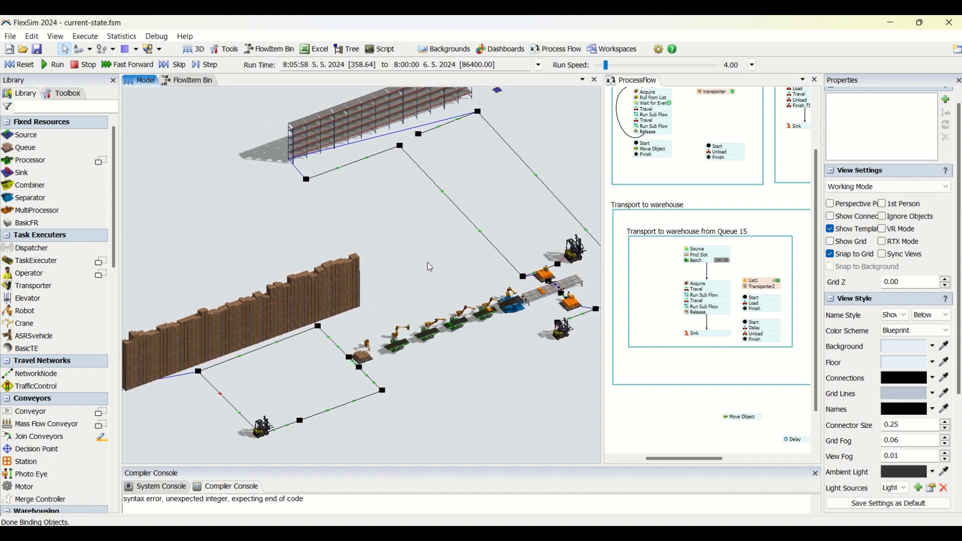
{"action": "right_click_drag", "start_coordinate": [432, 272], "coordinate": [435, 269]}
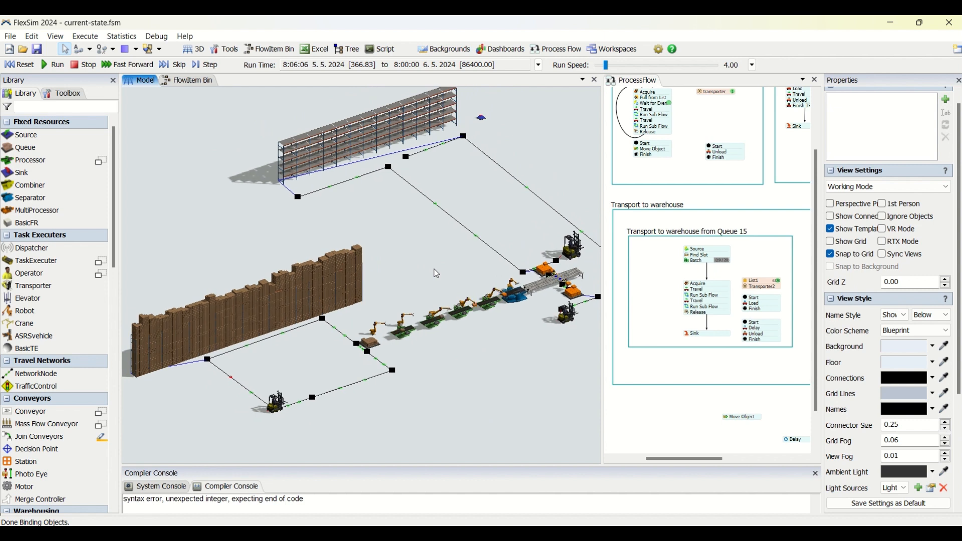
{"action": "left_click_drag", "start_coordinate": [500, 393], "coordinate": [477, 393]}
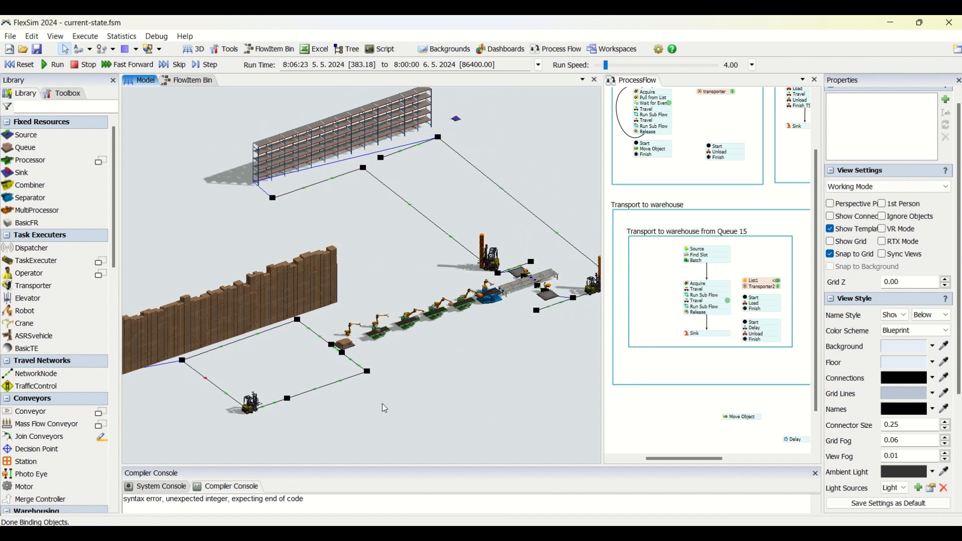
{"action": "mouse_move", "coordinate": [382, 404]}
{"action": "left_mouse_down"}
{"action": "mouse_move", "coordinate": [393, 404]}
{"action": "mouse_move", "coordinate": [384, 404]}
{"action": "left_mouse_up"}
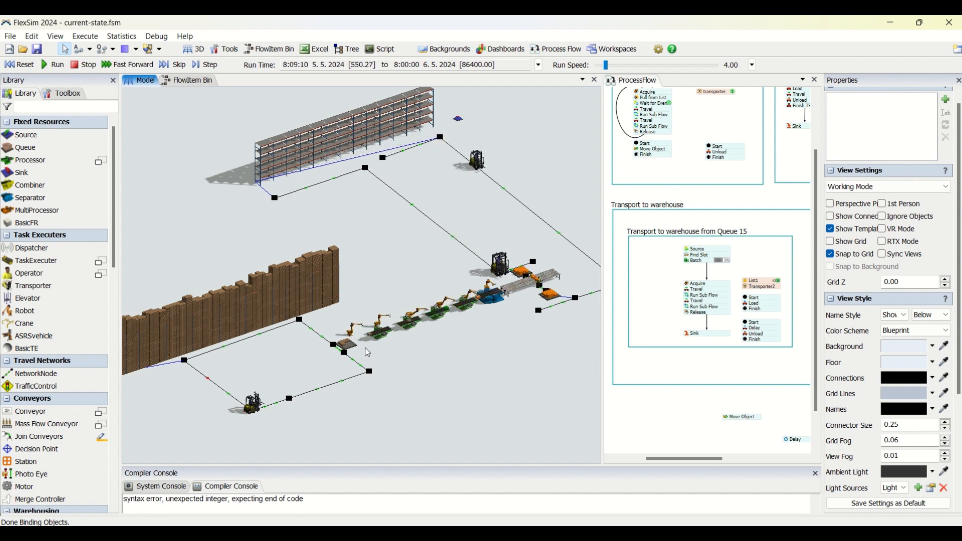
{"action": "scroll", "coordinate": [368, 353], "scroll_direction": "up", "scroll_amount": 4}
{"action": "left_click_drag", "start_coordinate": [369, 353], "coordinate": [454, 344]}
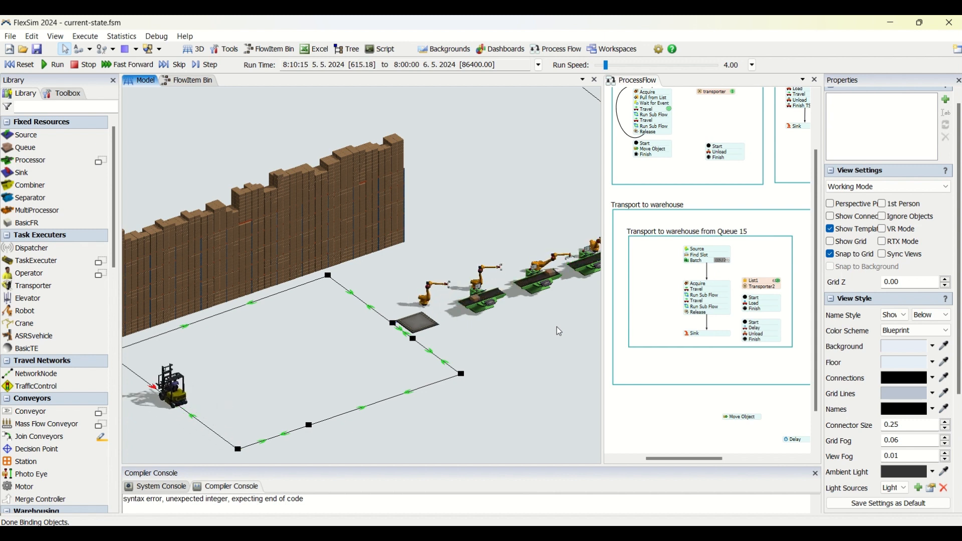
{"action": "left_click_drag", "start_coordinate": [541, 340], "coordinate": [555, 340]}
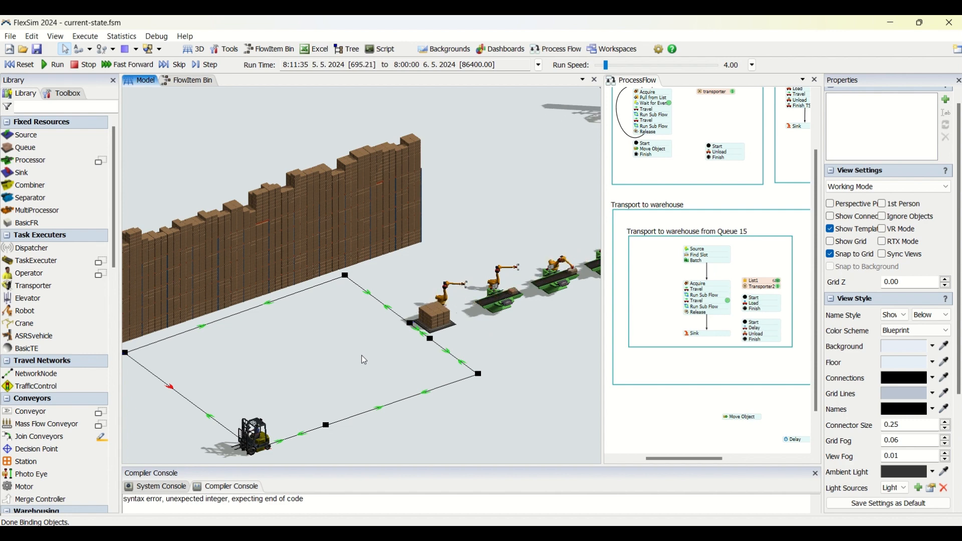
{"action": "scroll", "coordinate": [401, 356], "scroll_direction": "down", "scroll_amount": 5}
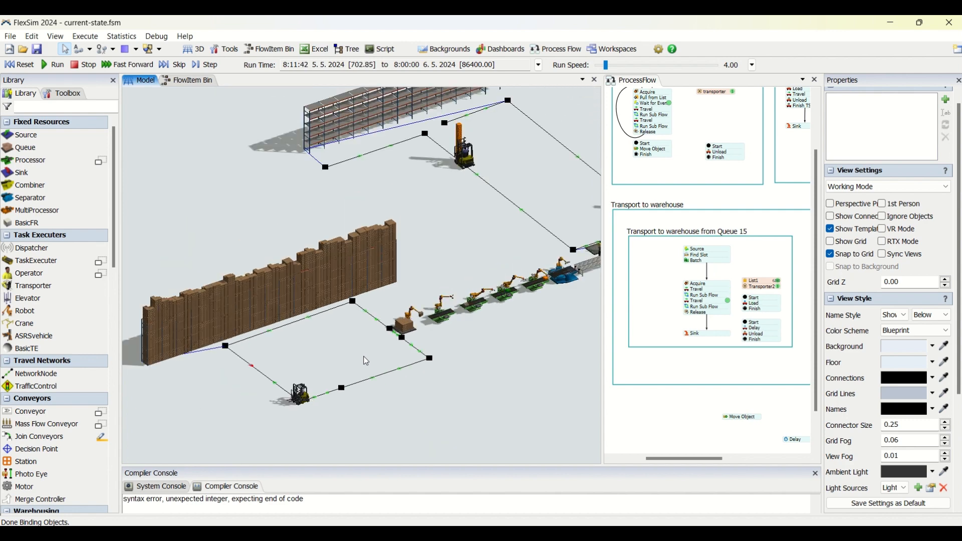
{"action": "scroll", "coordinate": [485, 350], "scroll_direction": "up", "scroll_amount": 2}
{"action": "left_click_drag", "start_coordinate": [467, 359], "coordinate": [435, 381]}
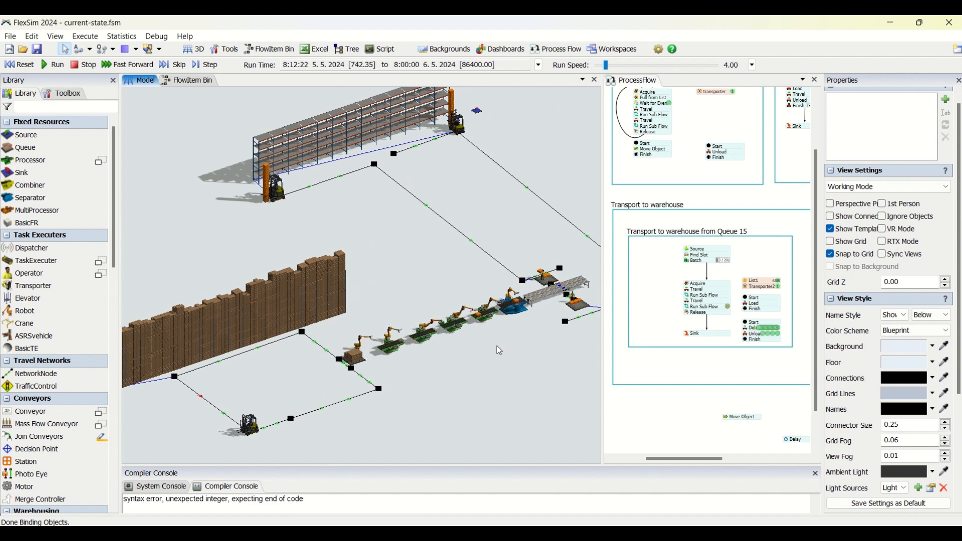
{"action": "scroll", "coordinate": [489, 346], "scroll_direction": "up", "scroll_amount": 6}
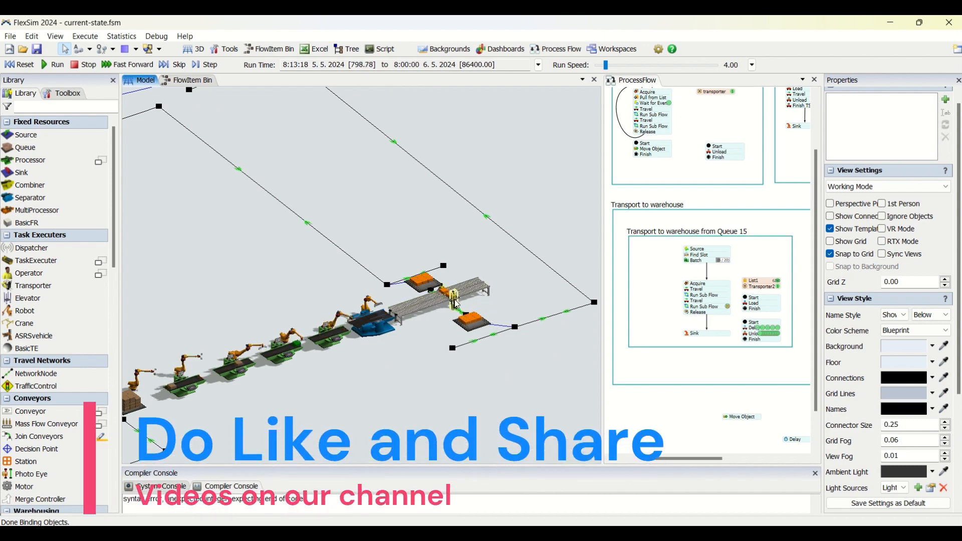
{"action": "scroll", "coordinate": [430, 347], "scroll_direction": "down", "scroll_amount": 5}
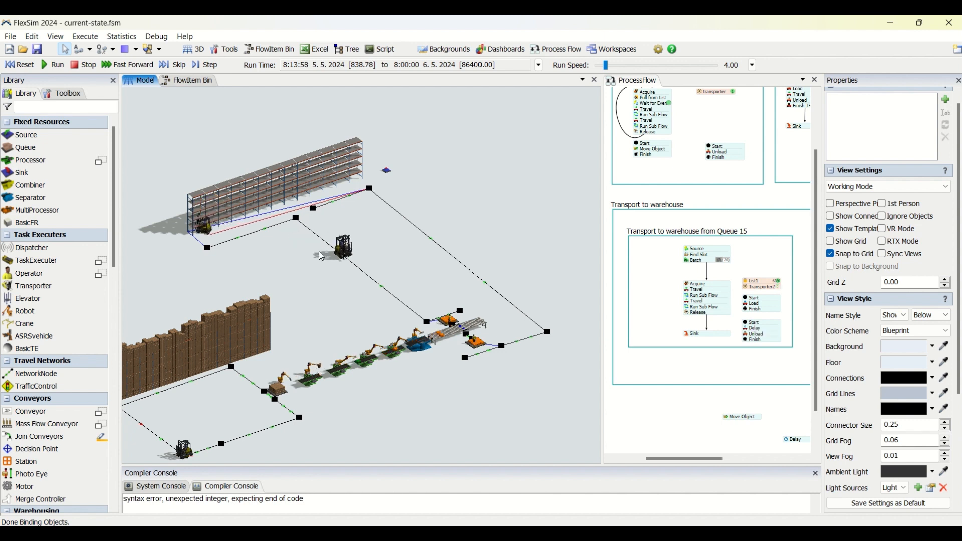
{"action": "left_click_drag", "start_coordinate": [315, 304], "coordinate": [417, 252]}
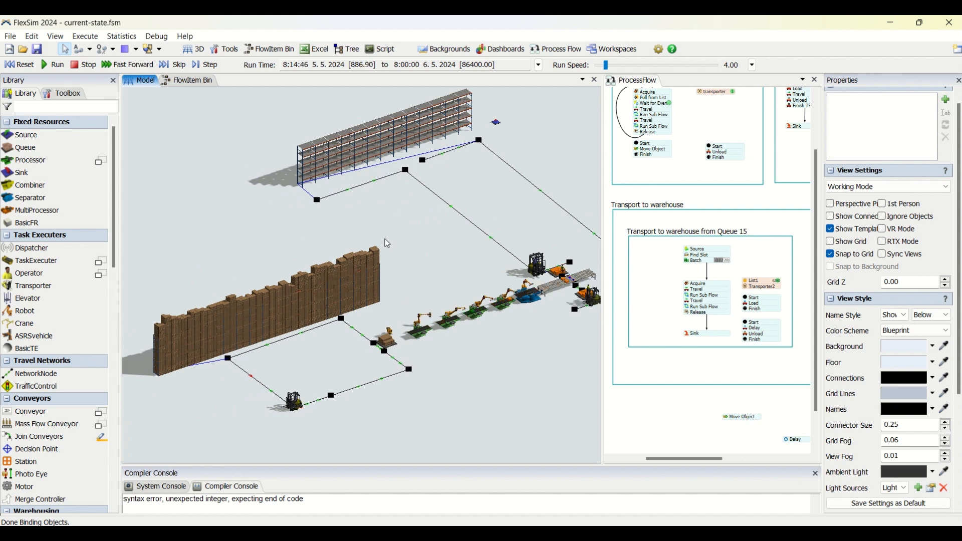
Reset the simulation model and run it again from the start
{"action": "left_click", "coordinate": [25, 66]}
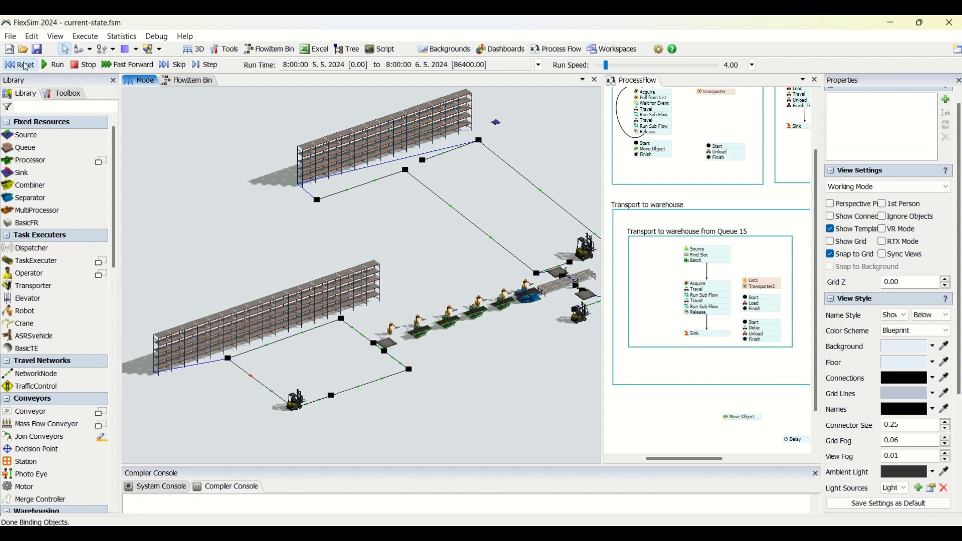
{"action": "left_click", "coordinate": [56, 66]}
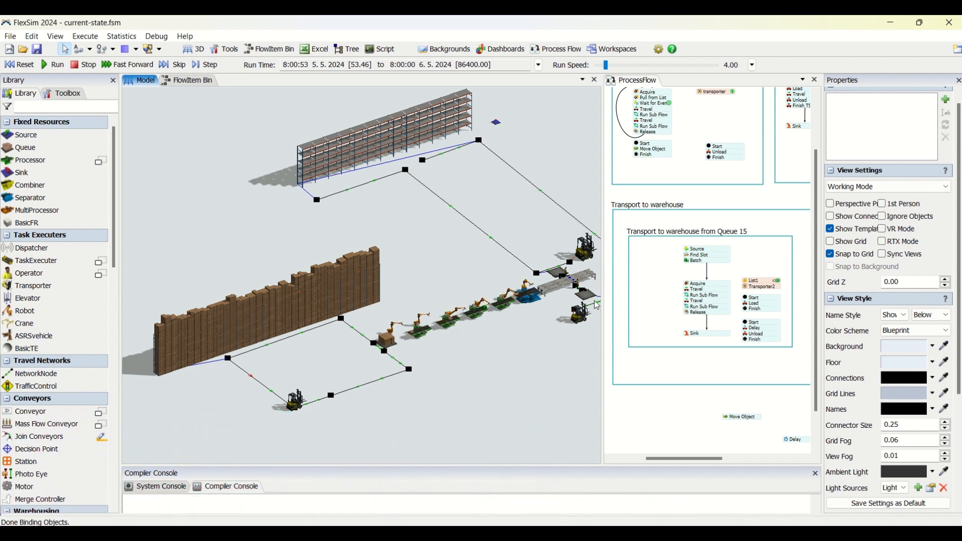
Hide the properties, resize the model and process flow views, and frame the block for creating material and transporting it to the production line
{"action": "left_click_drag", "start_coordinate": [602, 291], "coordinate": [542, 293]}
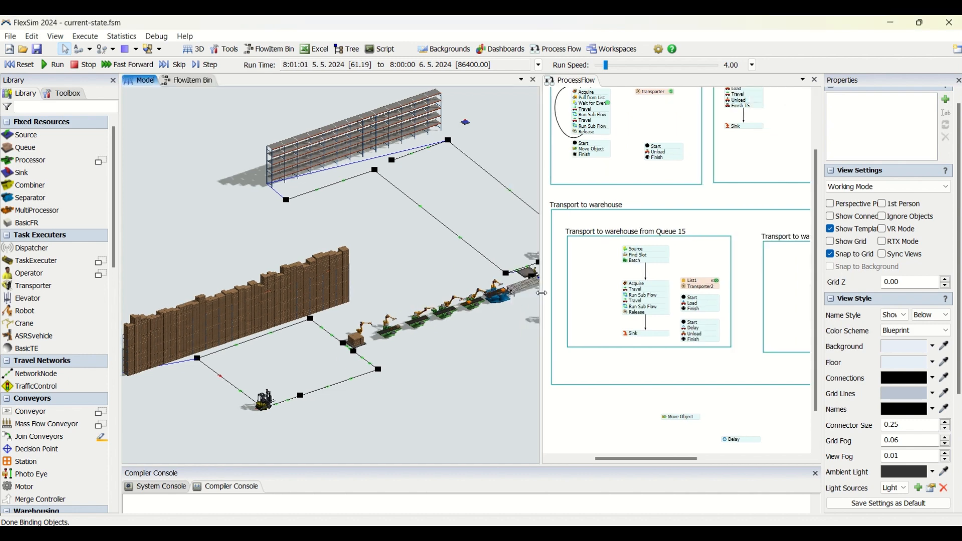
{"action": "left_click_drag", "start_coordinate": [598, 476], "coordinate": [607, 524]}
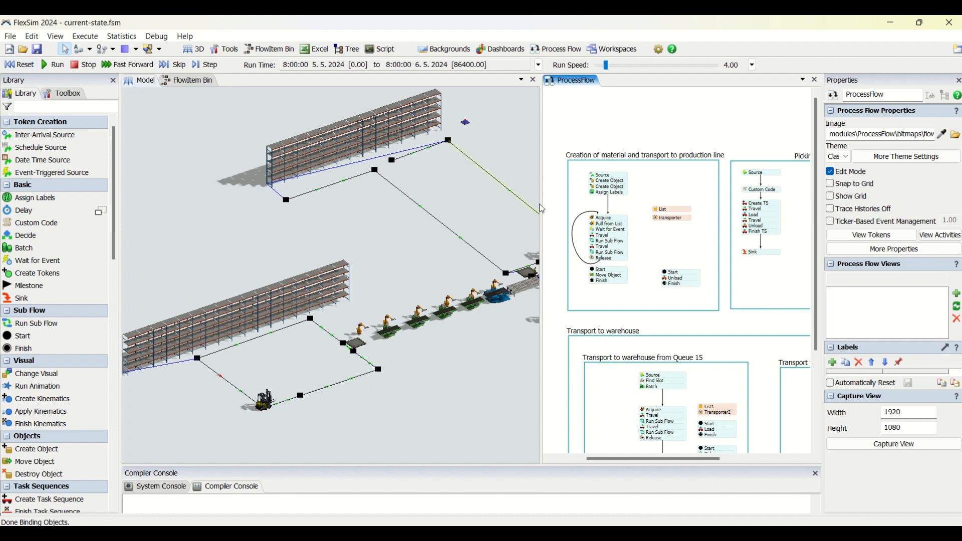
{"action": "left_click", "coordinate": [958, 81]}
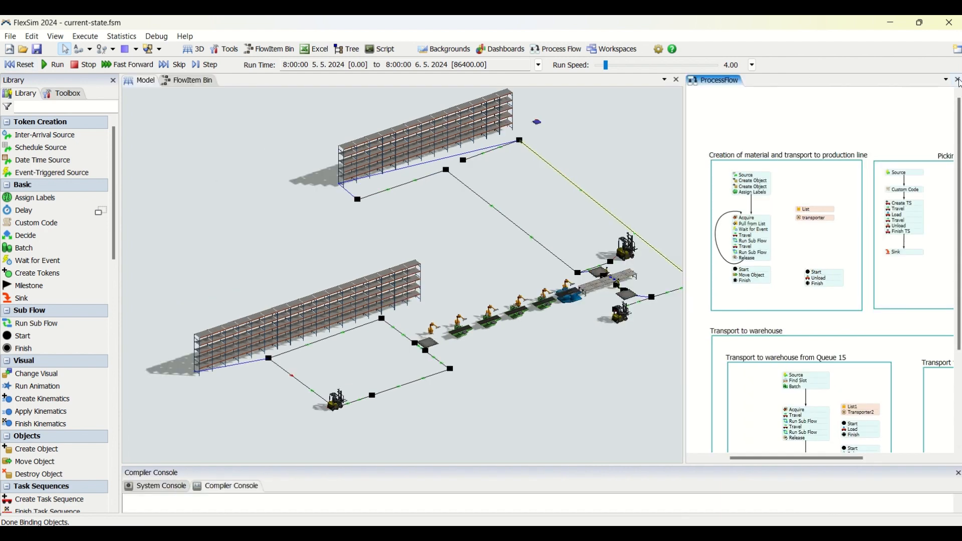
{"action": "left_click_drag", "start_coordinate": [690, 205], "coordinate": [691, 201]}
{"action": "scroll", "coordinate": [717, 258], "scroll_direction": "up", "scroll_amount": 3}
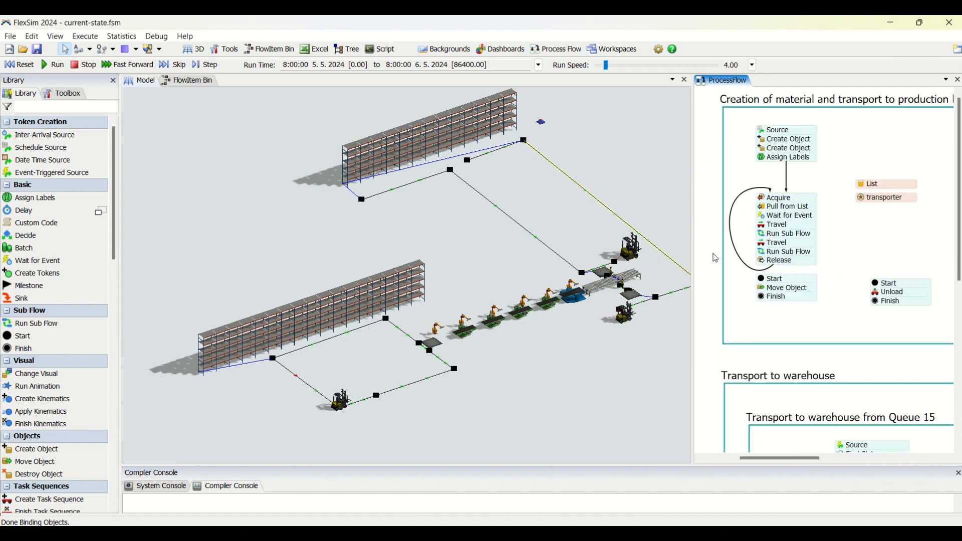
{"action": "left_click_drag", "start_coordinate": [714, 283], "coordinate": [703, 298]}
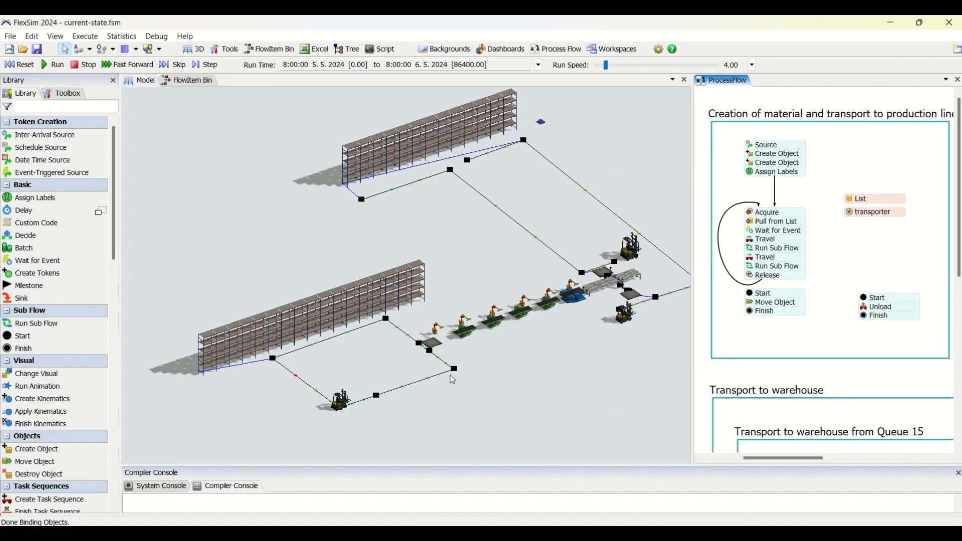
Examine the 3D layout of storage racks, forklift paths, robot stations and conveyor from several angles and distances
{"action": "left_click", "coordinate": [266, 424]}
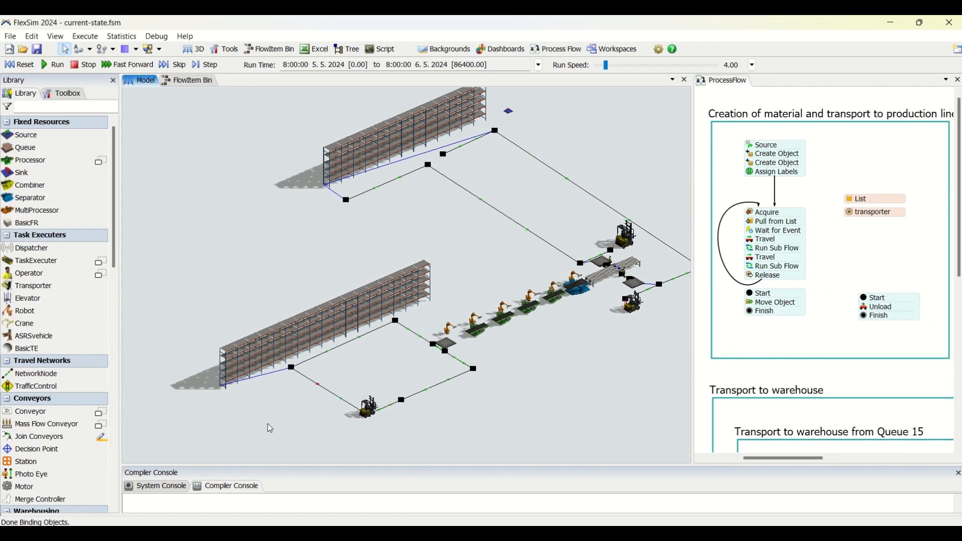
{"action": "scroll", "coordinate": [268, 414], "scroll_direction": "up", "scroll_amount": 3}
{"action": "scroll", "coordinate": [280, 417], "scroll_direction": "down", "scroll_amount": 4}
{"action": "left_click_drag", "start_coordinate": [231, 419], "coordinate": [208, 430]}
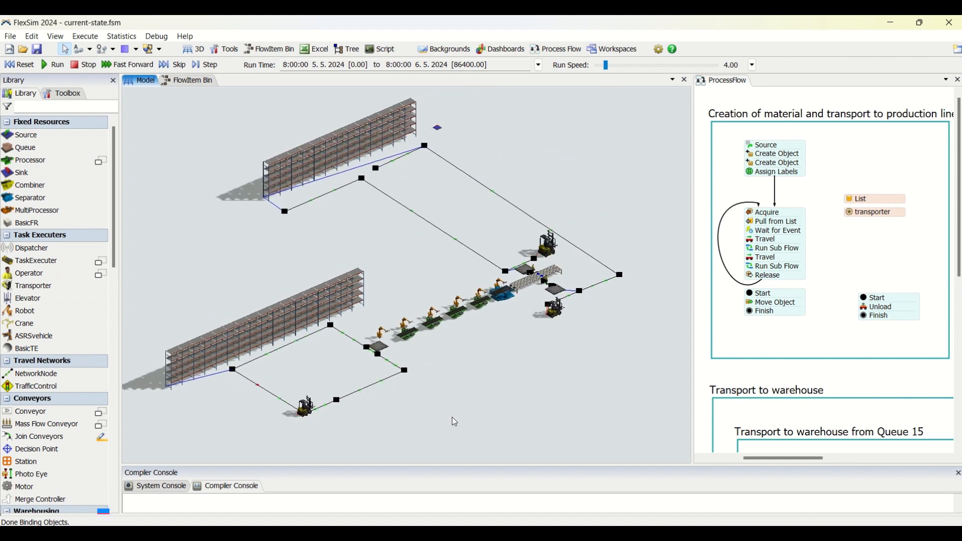
{"action": "right_click_drag", "start_coordinate": [452, 417], "coordinate": [449, 365]}
{"action": "scroll", "coordinate": [432, 356], "scroll_direction": "up", "scroll_amount": 2}
{"action": "left_click_drag", "start_coordinate": [432, 355], "coordinate": [521, 452]}
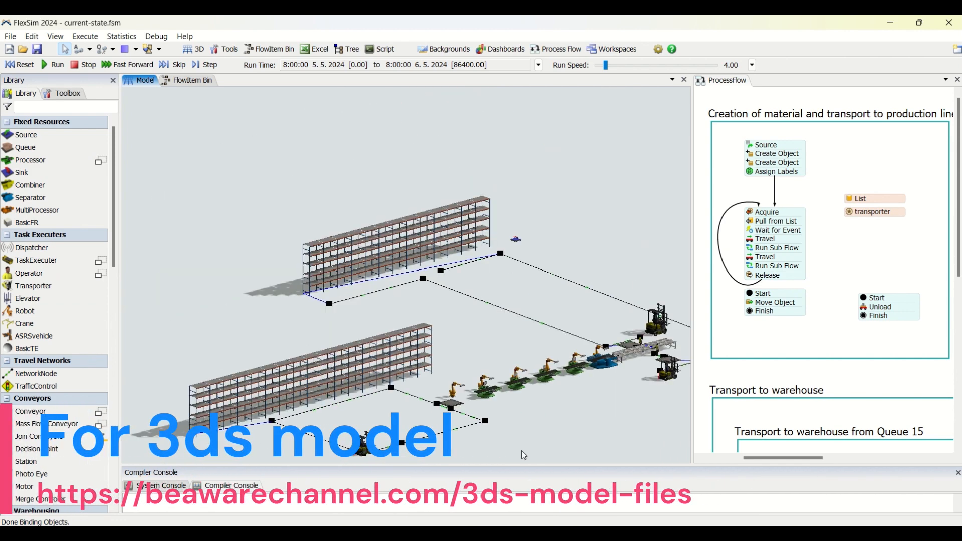
{"action": "scroll", "coordinate": [525, 424], "scroll_direction": "up", "scroll_amount": 2}
{"action": "right_click_drag", "start_coordinate": [525, 424], "coordinate": [544, 433]}
{"action": "left_click_drag", "start_coordinate": [545, 439], "coordinate": [500, 347]}
{"action": "scroll", "coordinate": [504, 288], "scroll_direction": "down", "scroll_amount": 2}
{"action": "right_click_drag", "start_coordinate": [500, 347], "coordinate": [495, 344]}
{"action": "scroll", "coordinate": [496, 344], "scroll_direction": "up", "scroll_amount": 2}
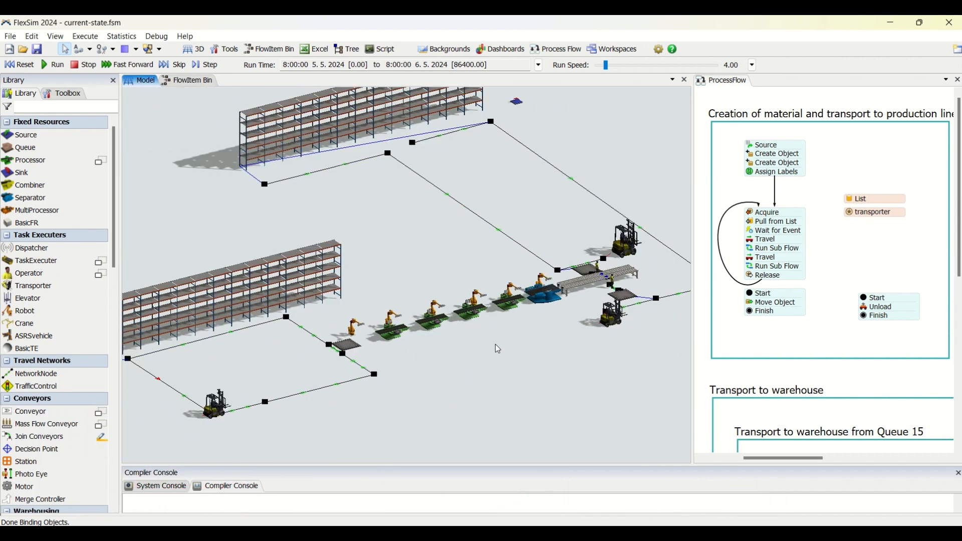
{"action": "left_click_drag", "start_coordinate": [493, 359], "coordinate": [561, 356]}
{"action": "right_click_drag", "start_coordinate": [530, 391], "coordinate": [534, 391]}
{"action": "left_click_drag", "start_coordinate": [534, 392], "coordinate": [511, 371]}
{"action": "right_click_drag", "start_coordinate": [511, 367], "coordinate": [504, 347]}
{"action": "left_click_drag", "start_coordinate": [504, 348], "coordinate": [524, 377]}
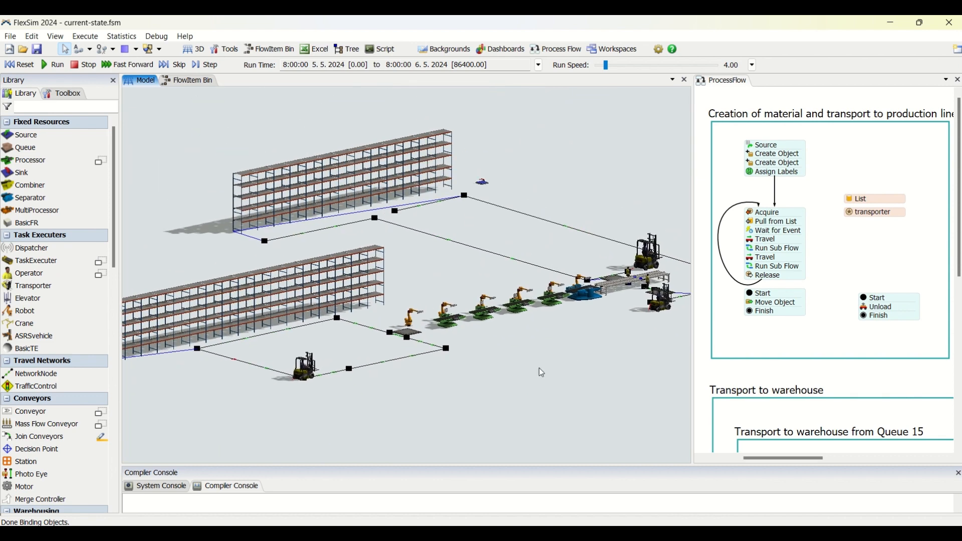
{"action": "right_click_drag", "start_coordinate": [543, 373], "coordinate": [543, 381]}
{"action": "left_click_drag", "start_coordinate": [541, 404], "coordinate": [541, 351]}
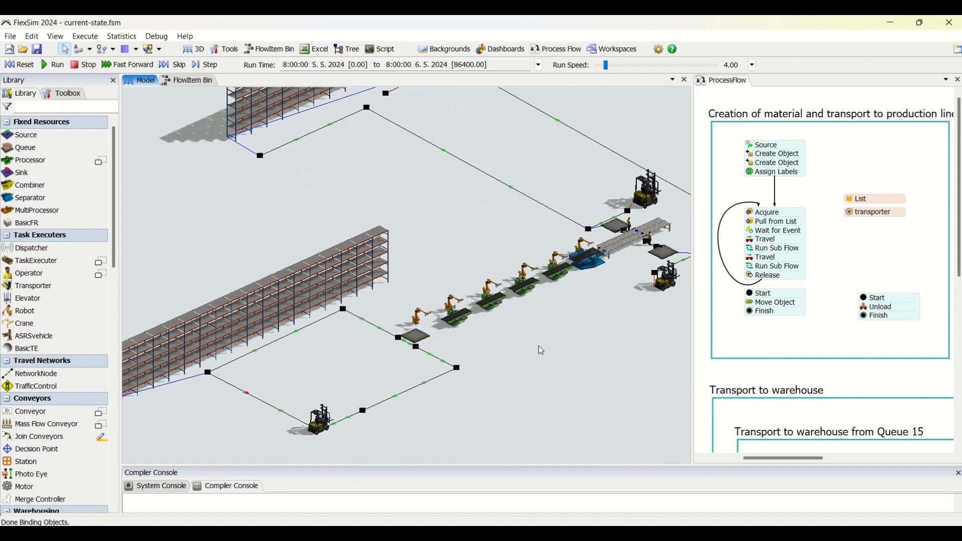
Review the arrival schedule settings of the Source activity in the material creation flow
{"action": "double_click", "coordinate": [766, 148]}
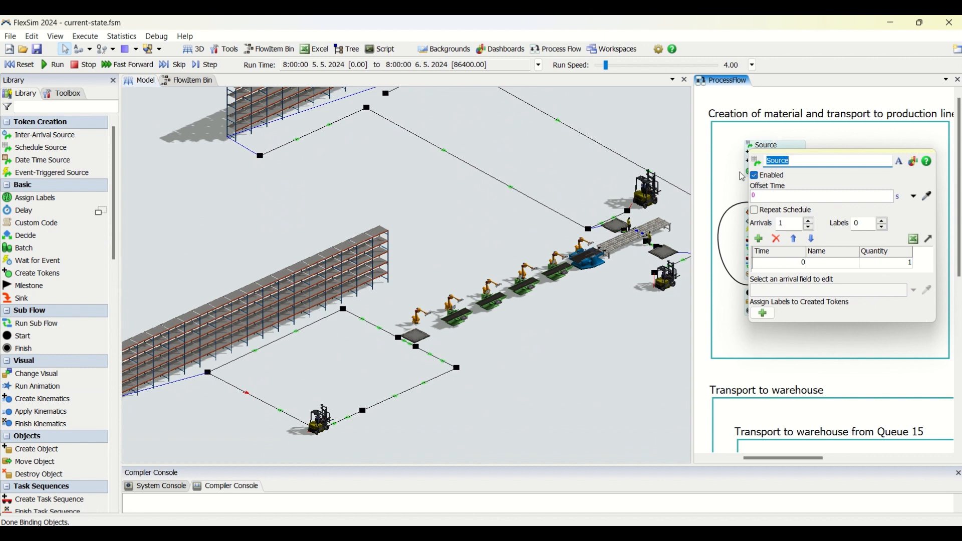
{"action": "left_click", "coordinate": [725, 183]}
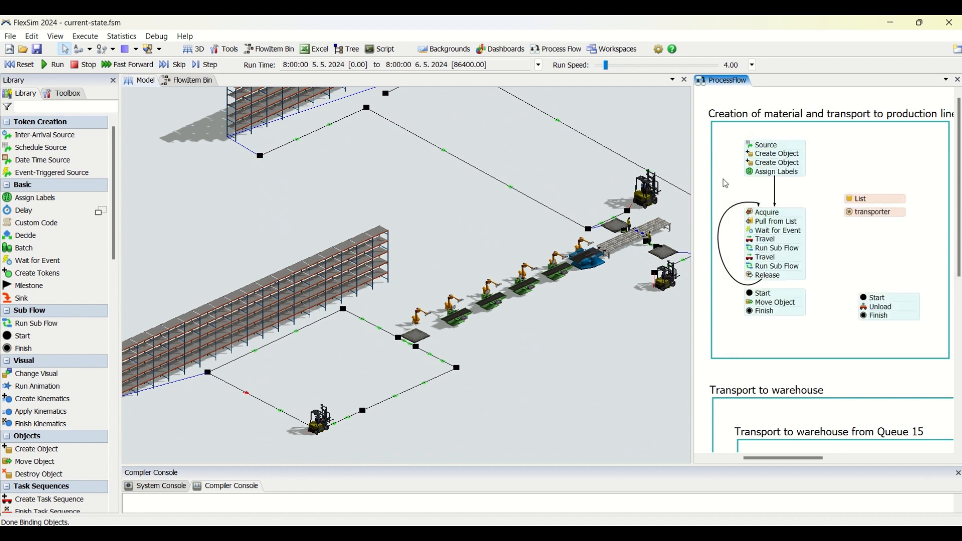
Inspect the object, quantity and destination settings of the first Create Object activity below the Source
{"action": "double_click", "coordinate": [753, 159]}
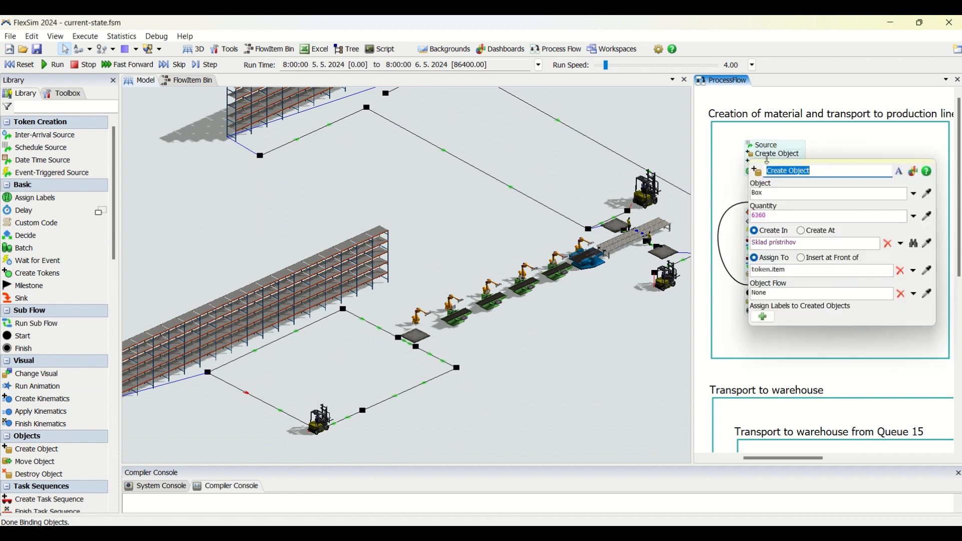
{"action": "left_click_drag", "start_coordinate": [782, 218], "coordinate": [753, 217]}
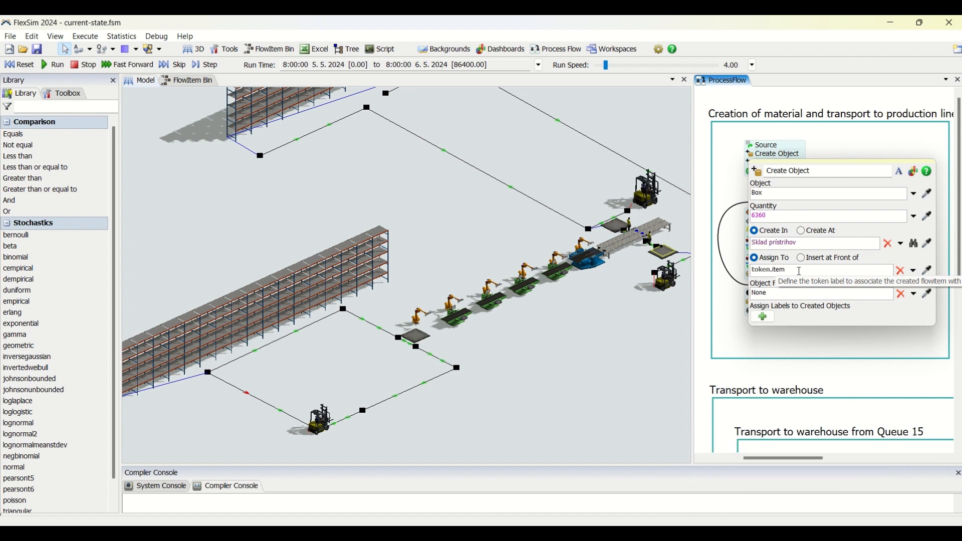
{"action": "left_click", "coordinate": [756, 158]}
{"action": "left_click", "coordinate": [757, 160]}
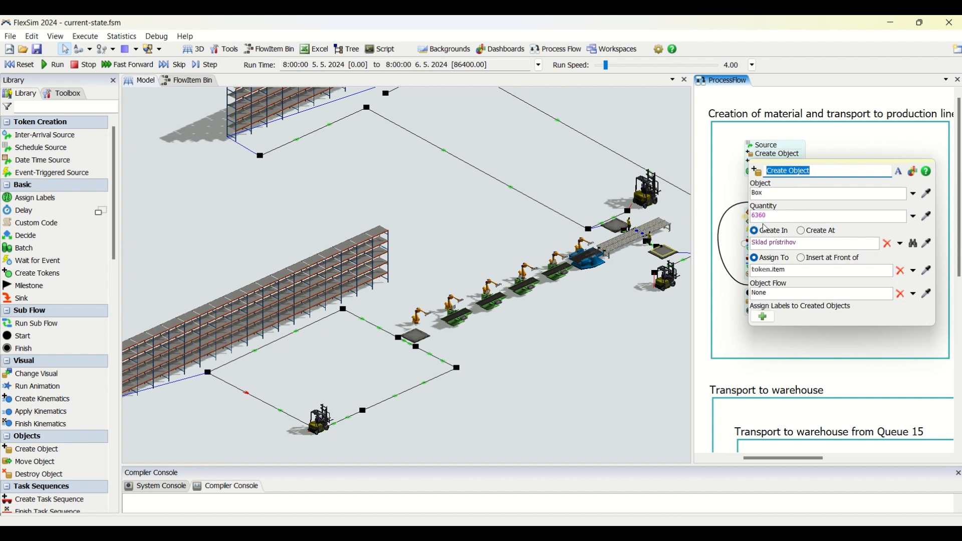
{"action": "left_click_drag", "start_coordinate": [754, 216], "coordinate": [770, 217]}
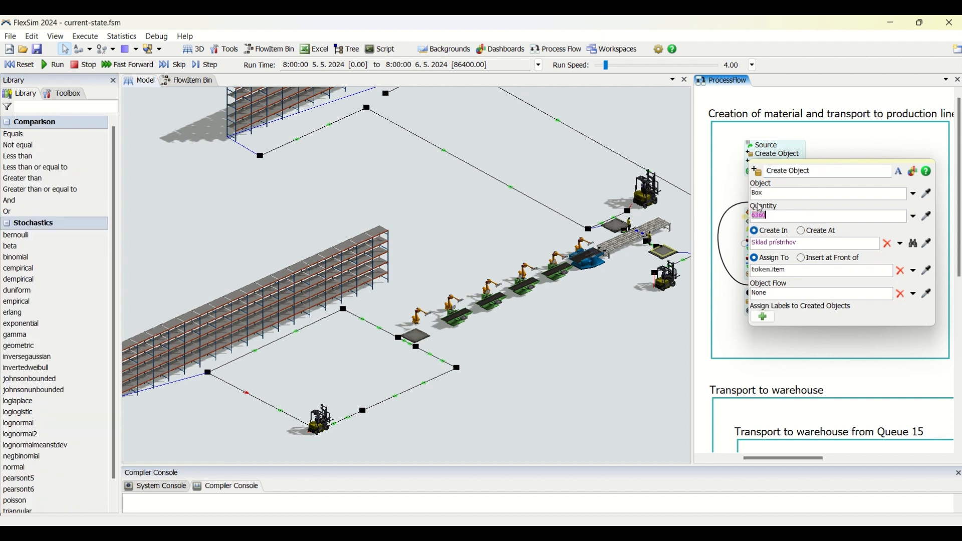
Select the storage rack beside the production line and review the flowitem types available for the Create Object activity
{"action": "left_click", "coordinate": [330, 277]}
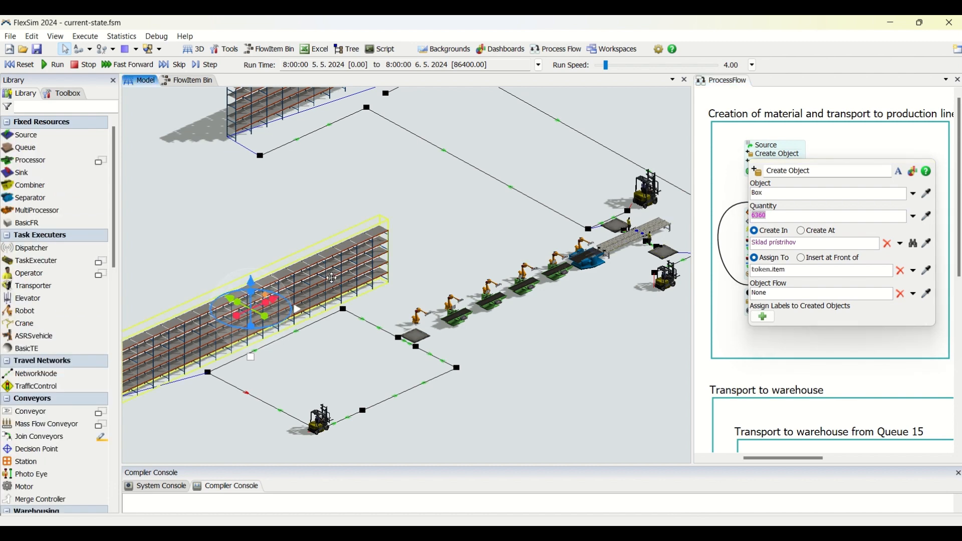
{"action": "left_click", "coordinate": [768, 193]}
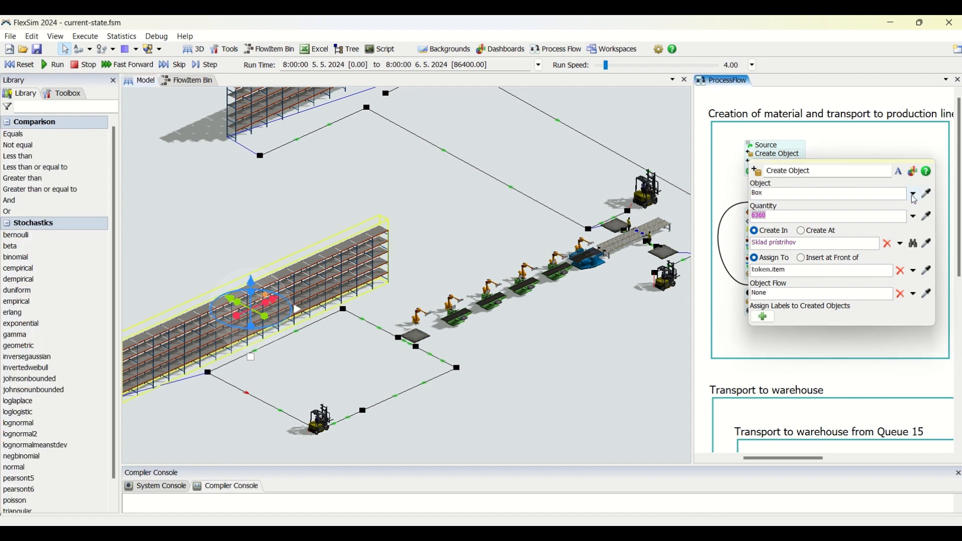
{"action": "left_click", "coordinate": [915, 197]}
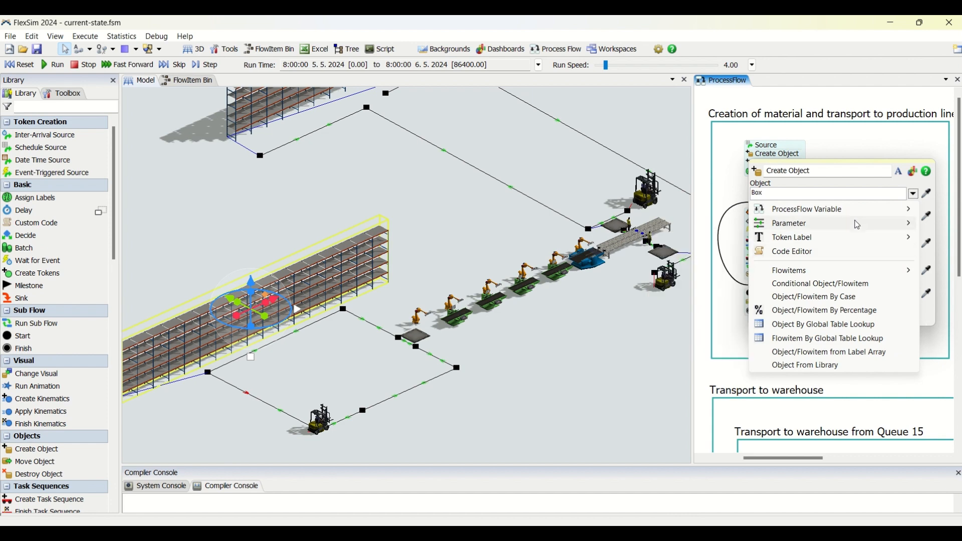
{"action": "mouse_move", "coordinate": [790, 270]}
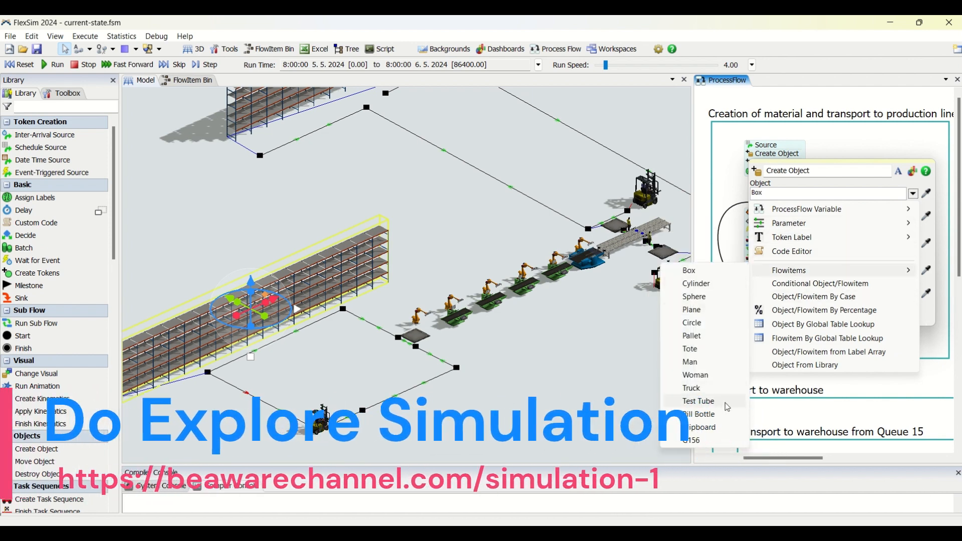
{"action": "left_click", "coordinate": [731, 185]}
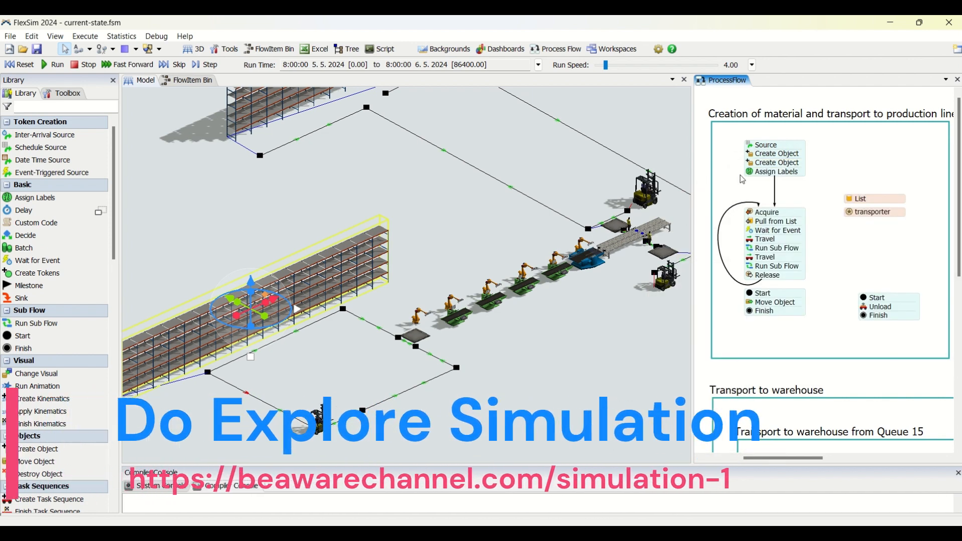
Inspect the second Create Object activity's settings and point out its destination queue at the start of the robot line
{"action": "left_click", "coordinate": [751, 164]}
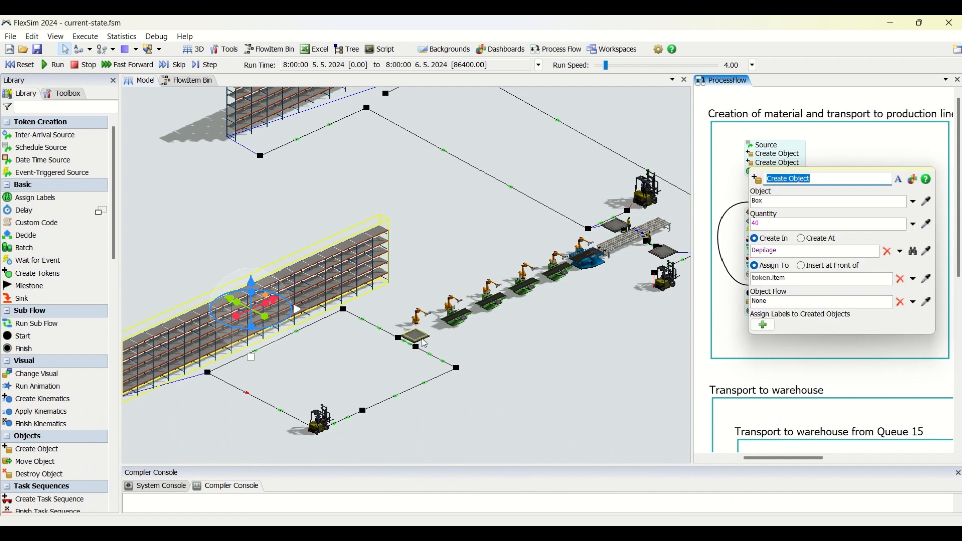
{"action": "left_click", "coordinate": [736, 178]}
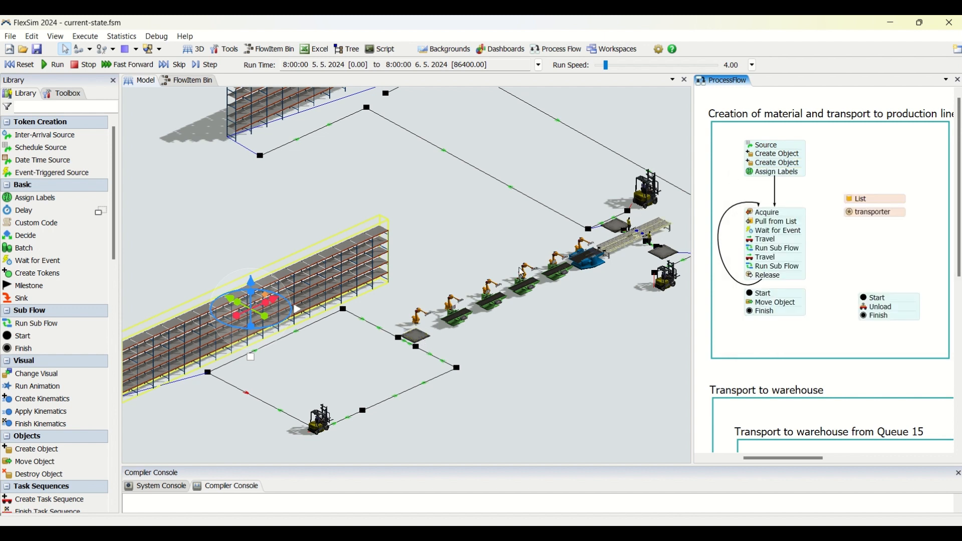
{"action": "left_click", "coordinate": [416, 337]}
{"action": "left_click", "coordinate": [278, 279]}
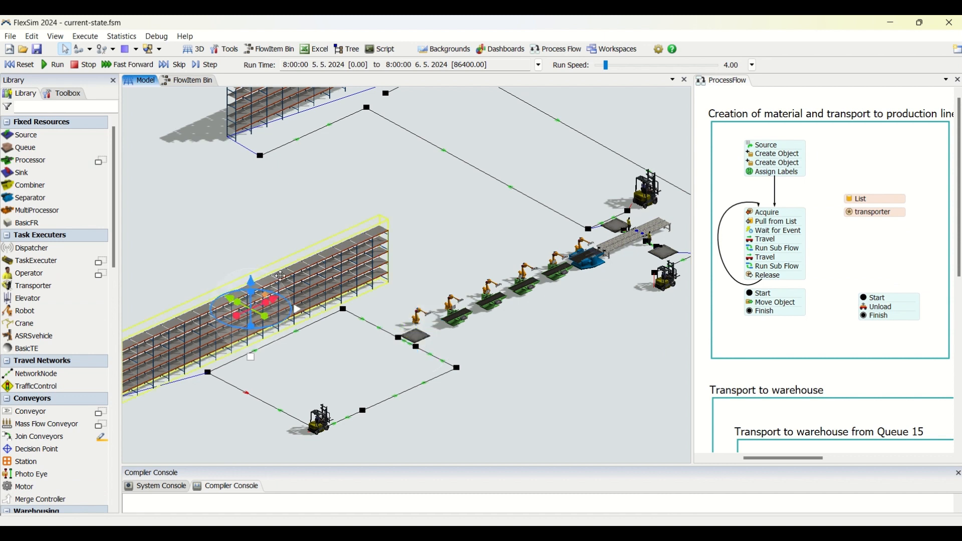
Compare the quantity and destination settings of the second Create Object activity with those of the first
{"action": "left_click", "coordinate": [753, 163]}
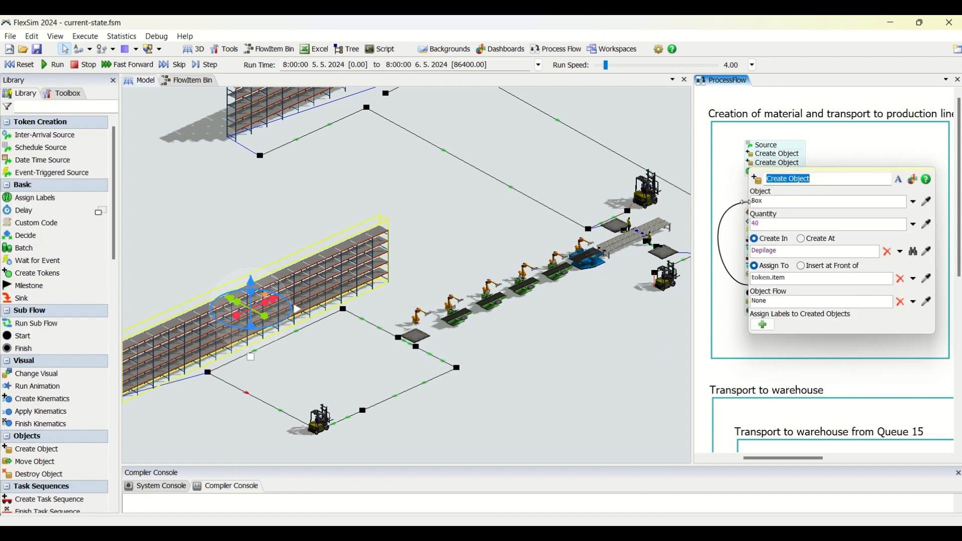
{"action": "left_click", "coordinate": [779, 244]}
{"action": "left_click", "coordinate": [767, 251]}
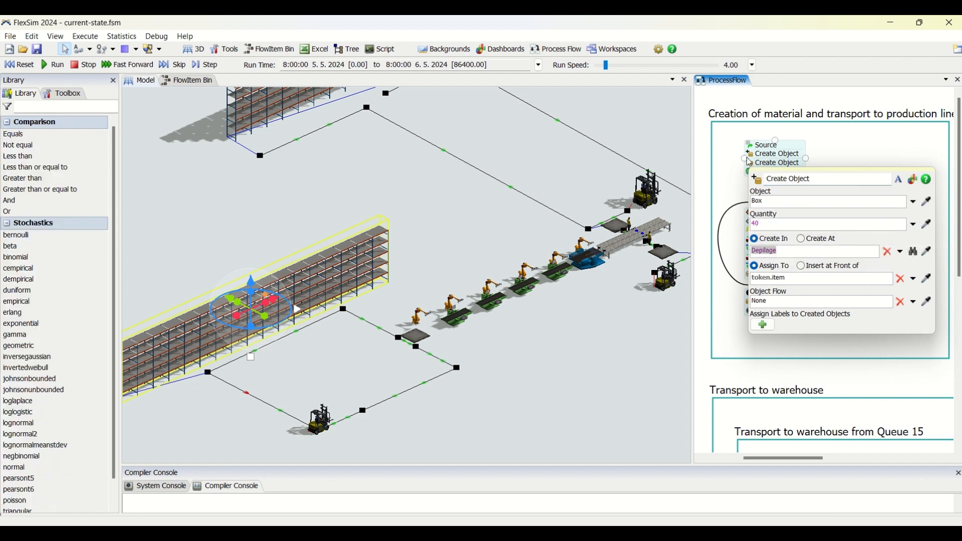
{"action": "left_click", "coordinate": [767, 154]}
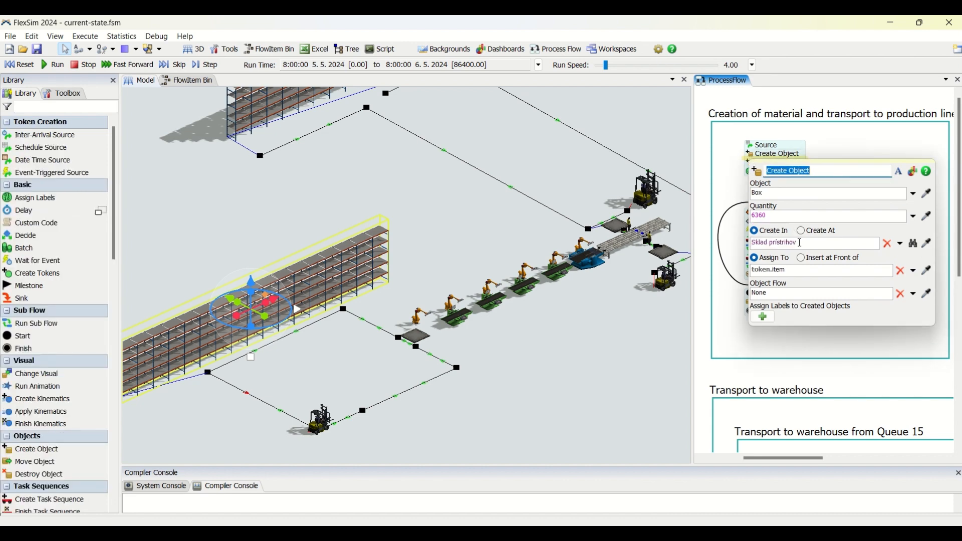
{"action": "left_click", "coordinate": [735, 181]}
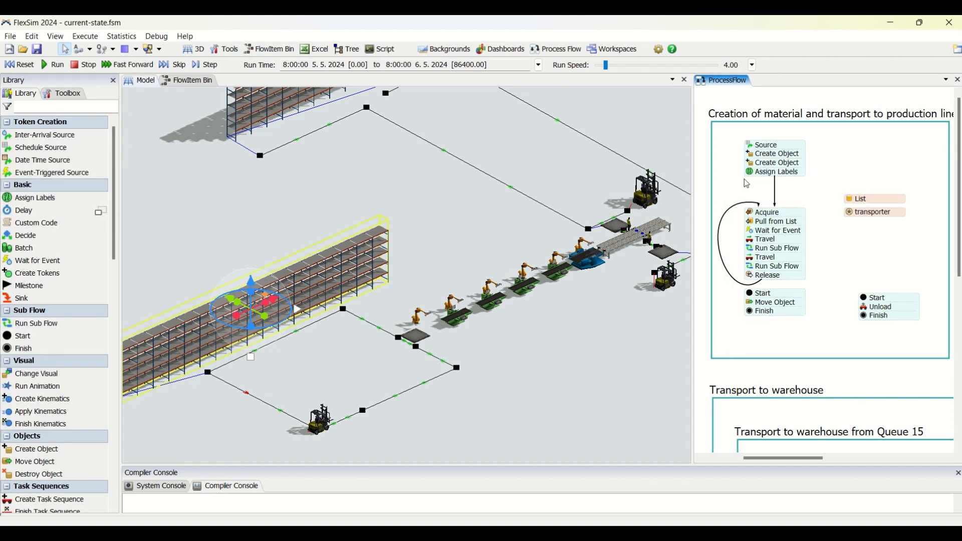
Review the label name and value in the Assign Labels activity and select the queue at the start of the robot line
{"action": "left_click", "coordinate": [773, 172]}
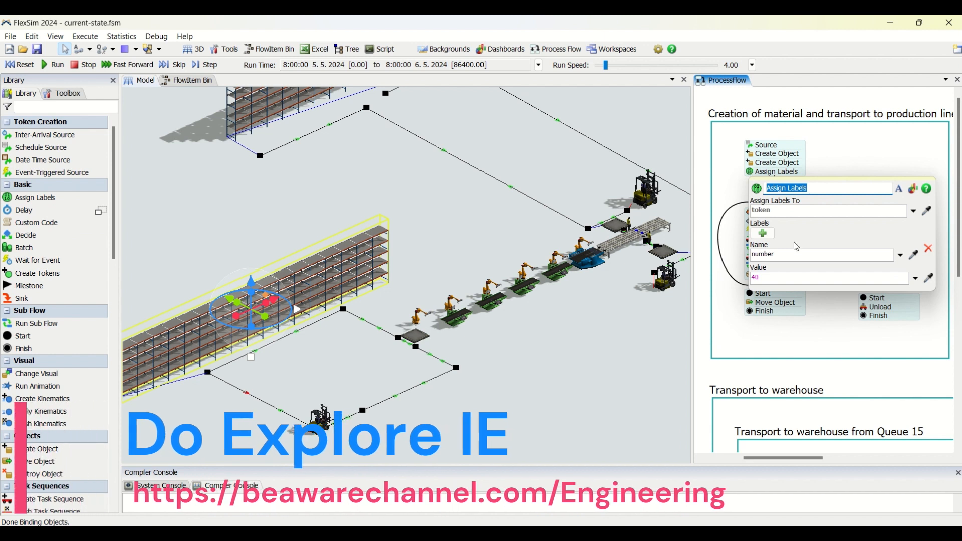
{"action": "left_click", "coordinate": [772, 281]}
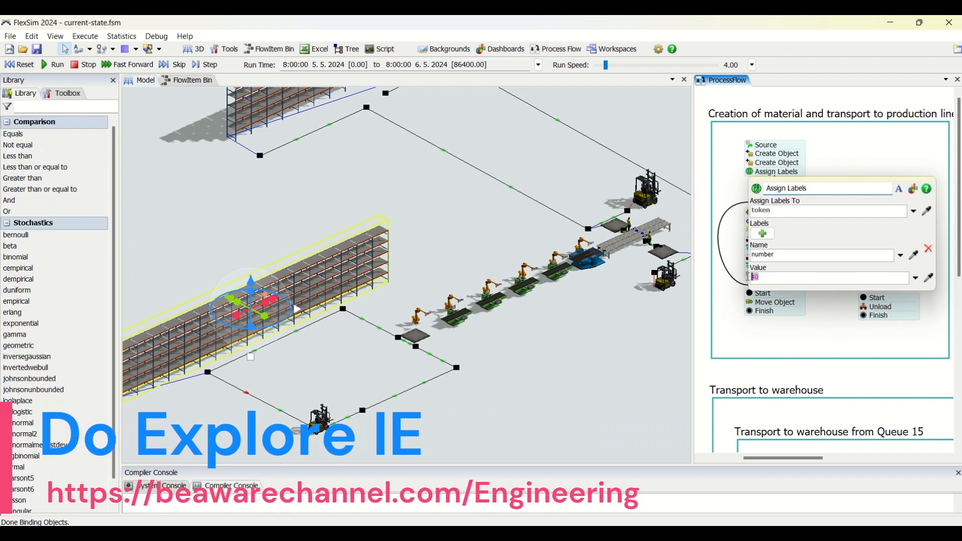
{"action": "left_click", "coordinate": [768, 258]}
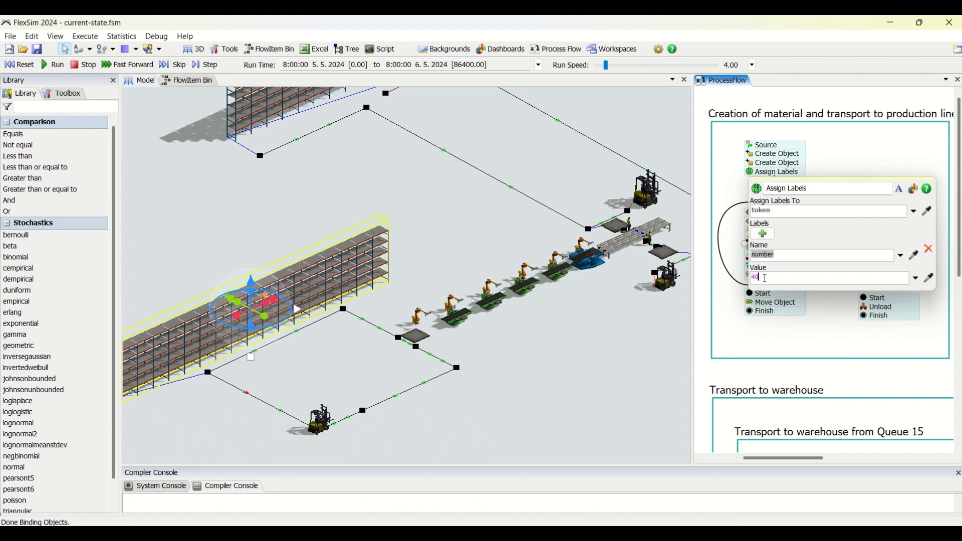
{"action": "left_click", "coordinate": [733, 234]}
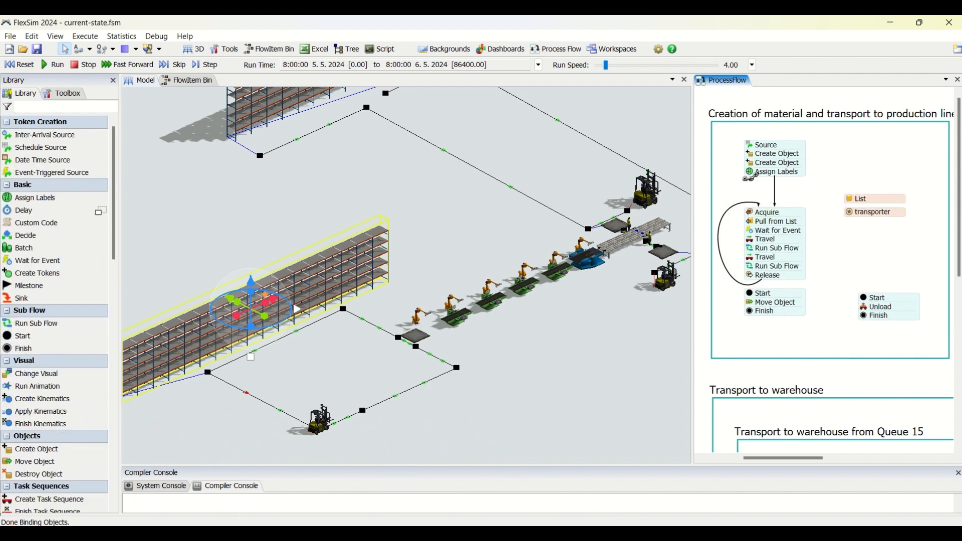
{"action": "left_click", "coordinate": [414, 337]}
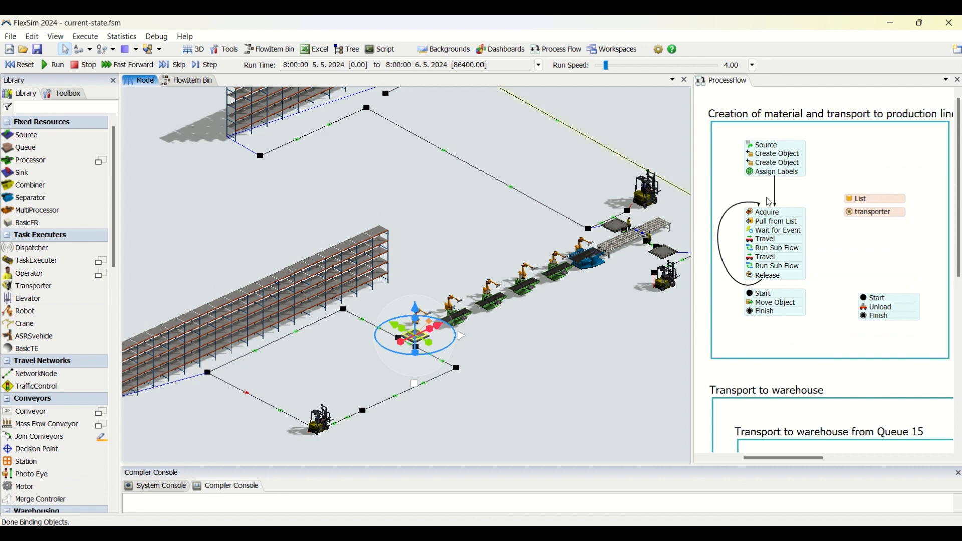
View the entries of the global list behind the List resource and move the entries window lower on the 3D model
{"action": "double_click", "coordinate": [854, 200]}
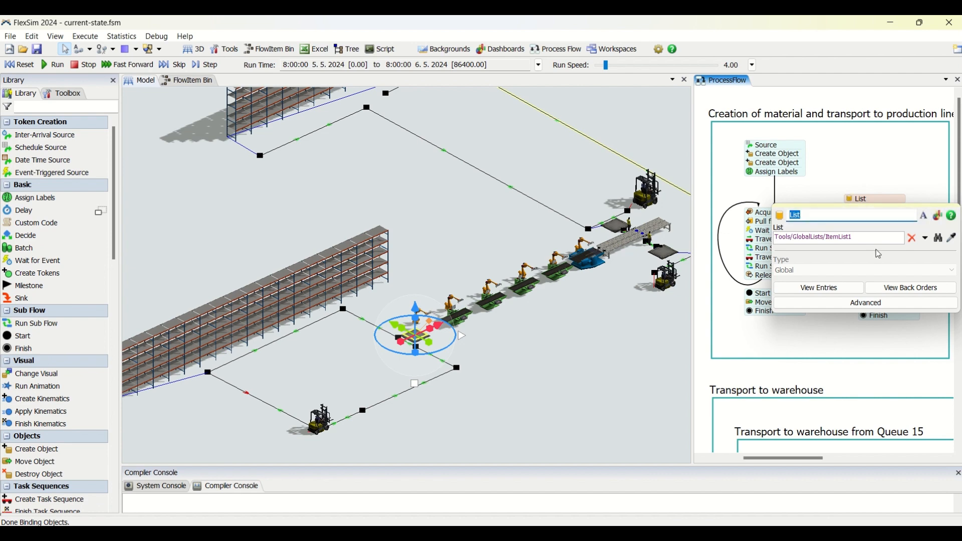
{"action": "left_click", "coordinate": [820, 288]}
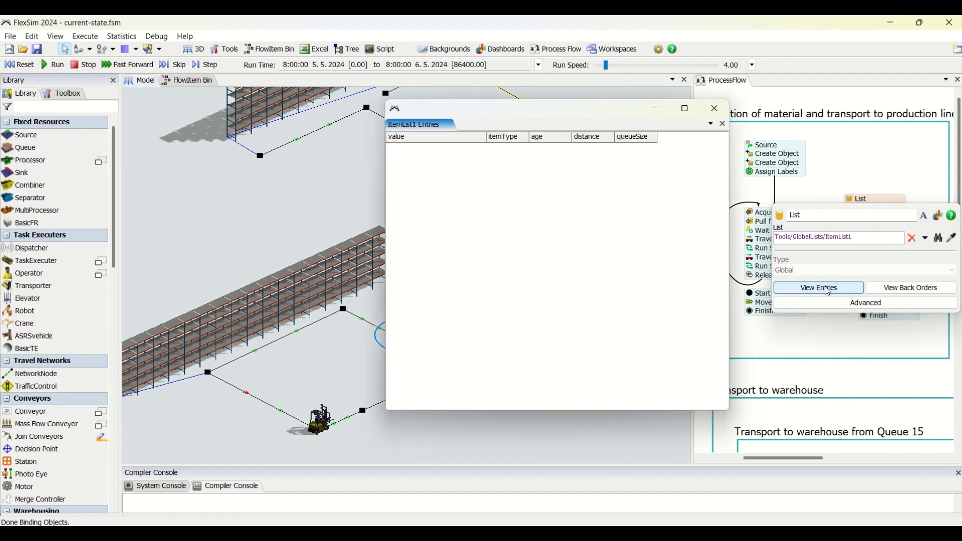
{"action": "left_click_drag", "start_coordinate": [494, 116], "coordinate": [485, 344]}
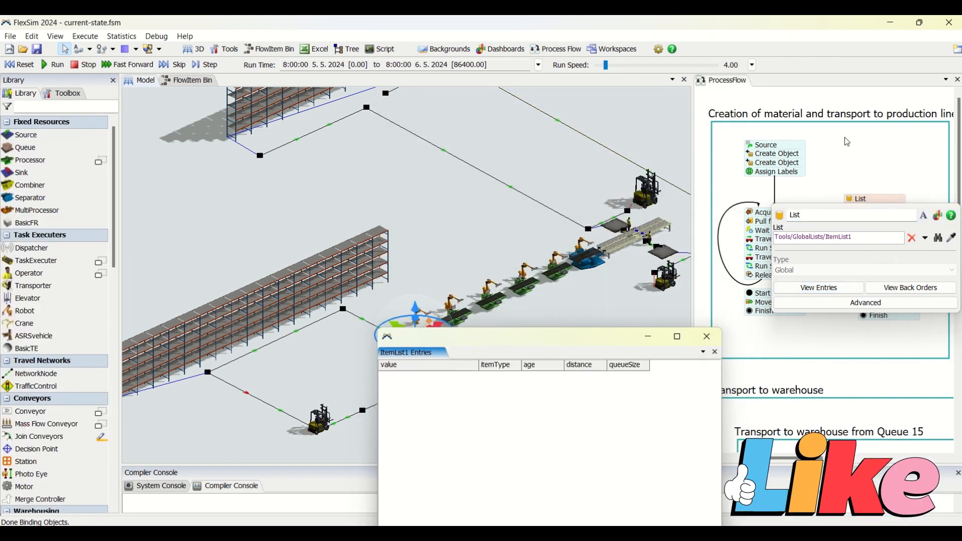
{"action": "left_click", "coordinate": [848, 189]}
Review the transporter resource's reference and count settings and identify the forklift it refers to in the 3D model
{"action": "left_click", "coordinate": [853, 212]}
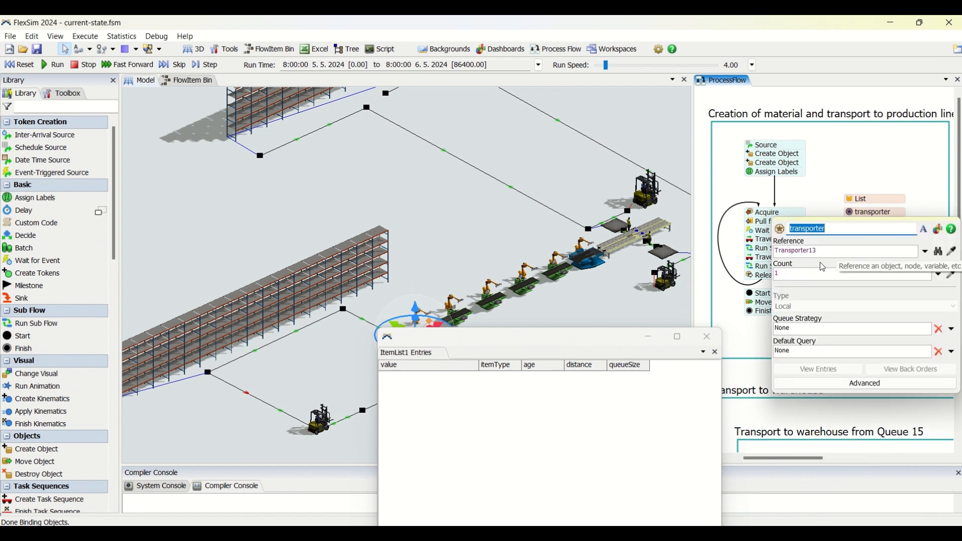
{"action": "left_click", "coordinate": [316, 424]}
{"action": "left_click", "coordinate": [315, 425]}
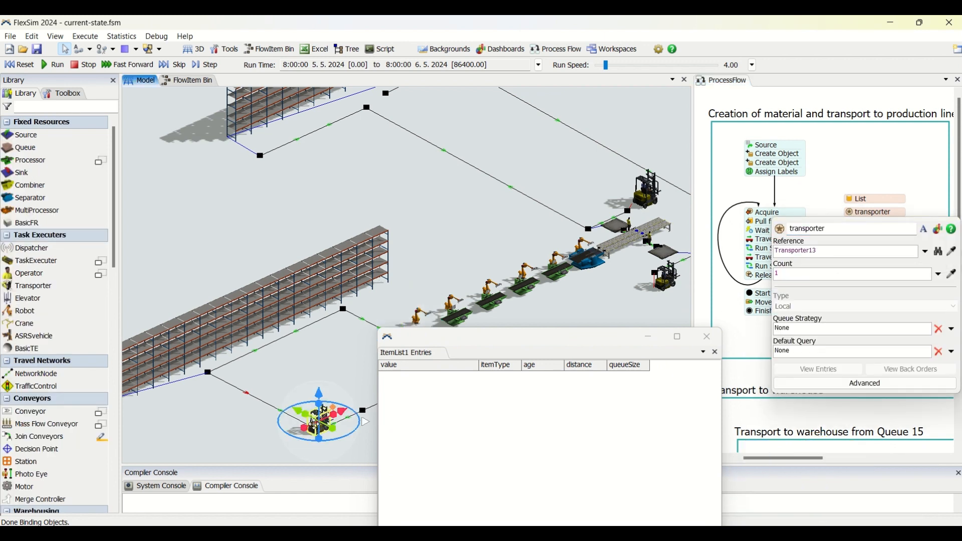
{"action": "left_click", "coordinate": [330, 369]}
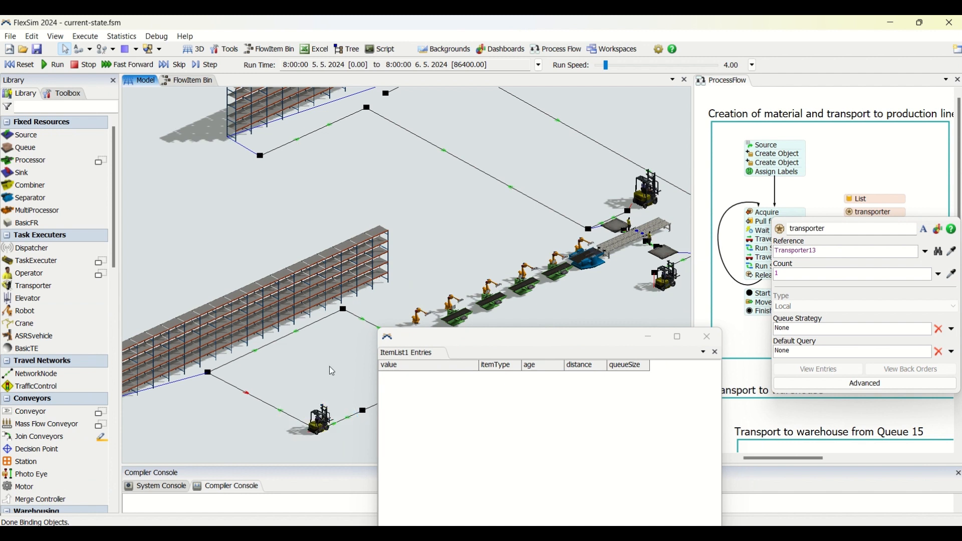
{"action": "double_click", "coordinate": [313, 421]}
{"action": "left_click", "coordinate": [547, 232]}
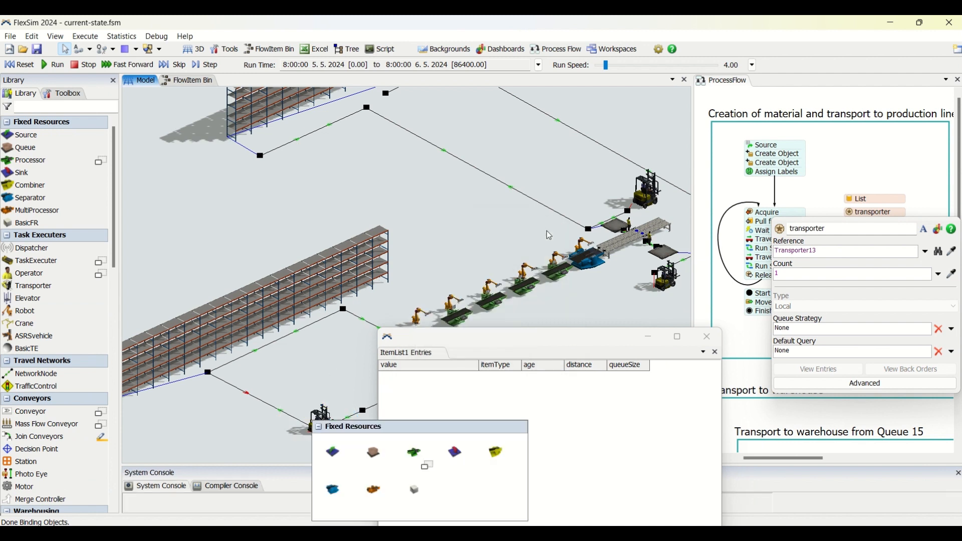
{"action": "left_click", "coordinate": [324, 430]}
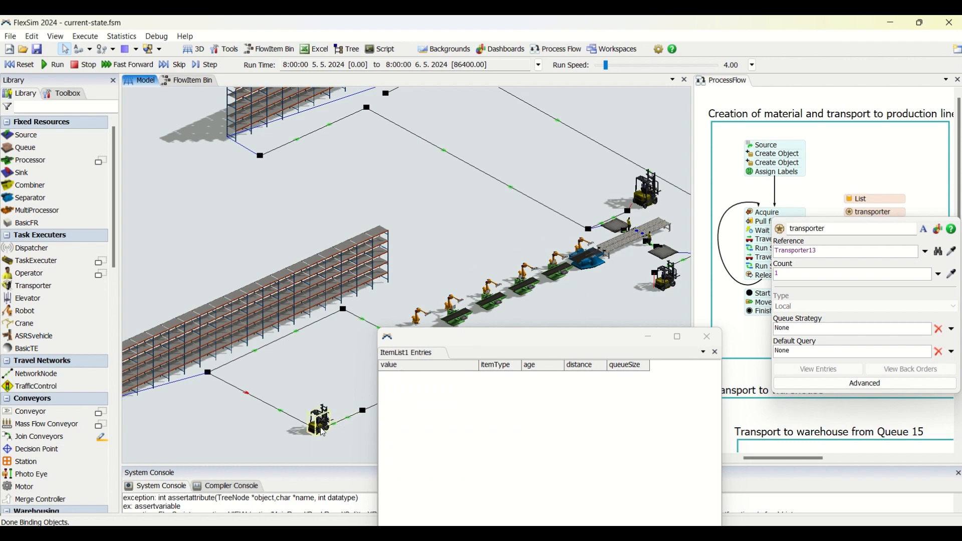
{"action": "left_click", "coordinate": [321, 429]}
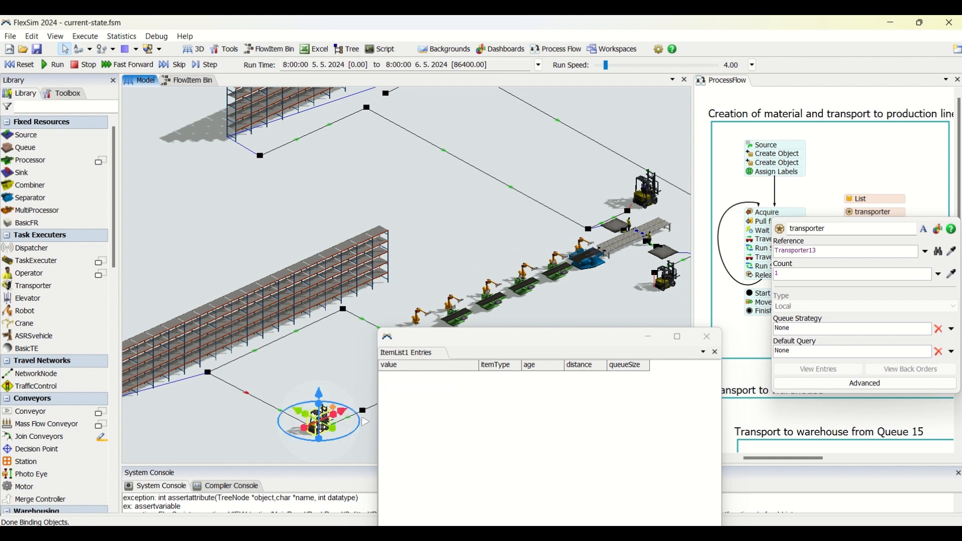
{"action": "left_click", "coordinate": [436, 272]}
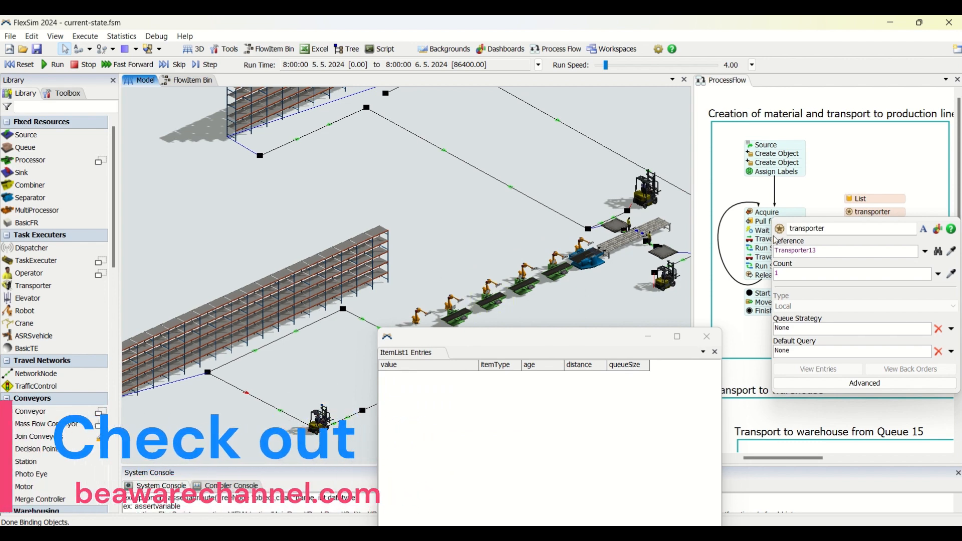
{"action": "left_click", "coordinate": [730, 190]}
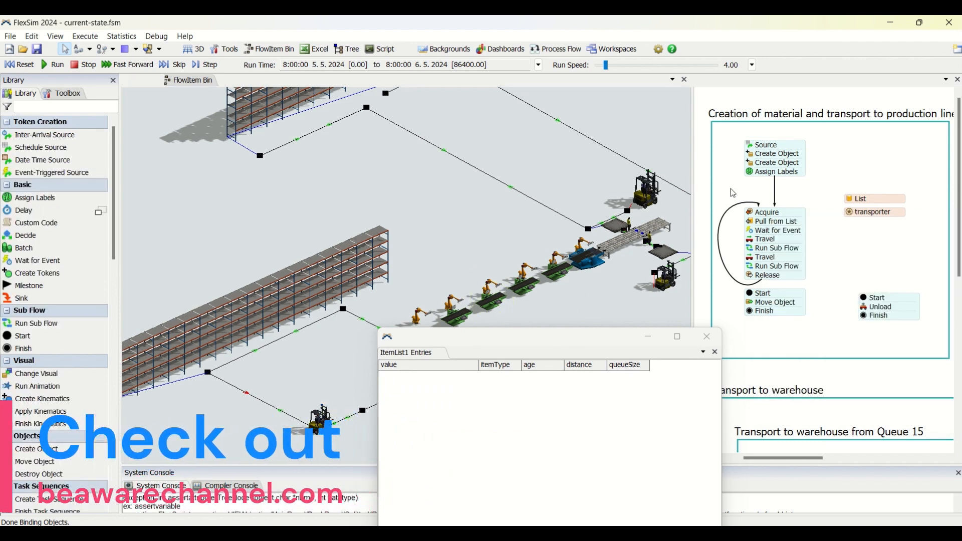
Inspect the resource reference, quantity and label assignment of the Acquire activity
{"action": "left_click", "coordinate": [752, 213]}
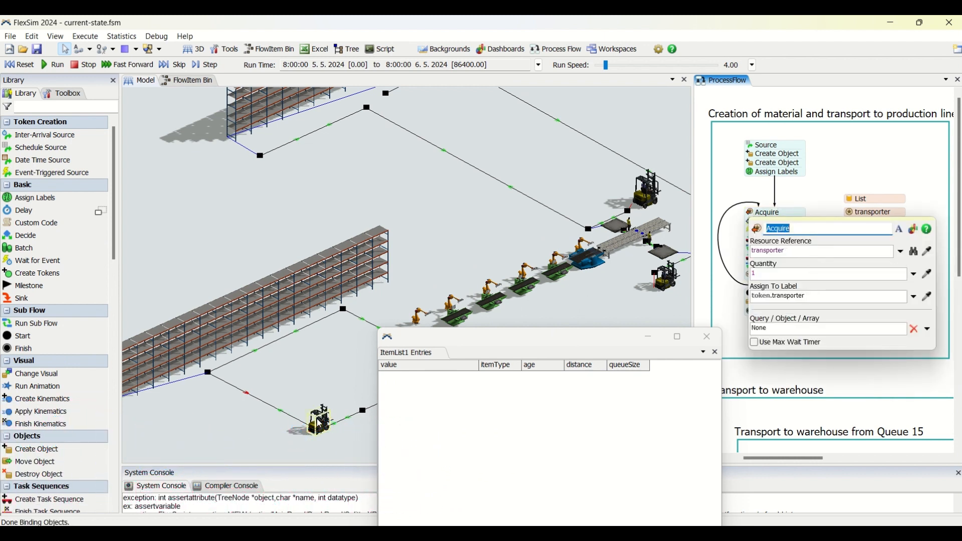
{"action": "left_click", "coordinate": [840, 177]}
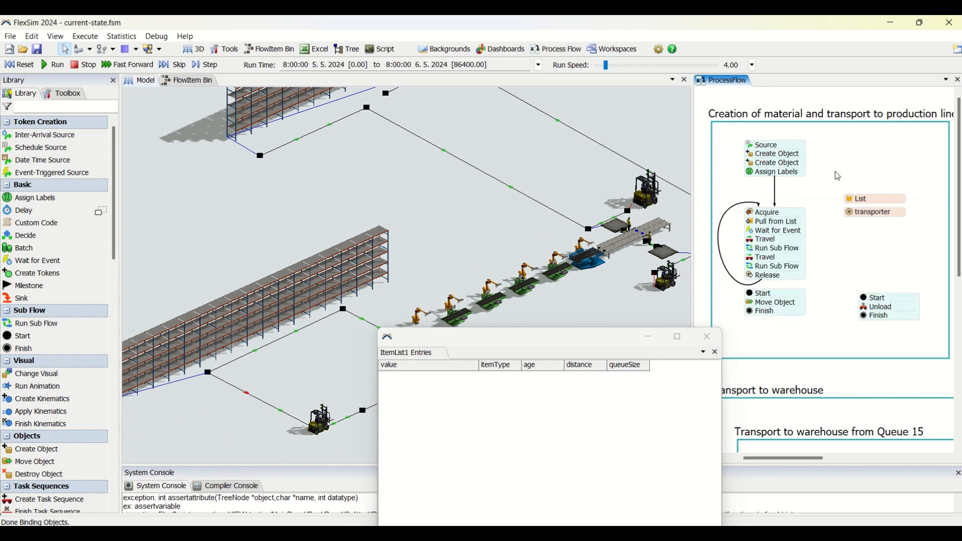
Show the Properties pane and display the properties of the forklift on the path beside the storage rack
{"action": "left_click", "coordinate": [55, 37]}
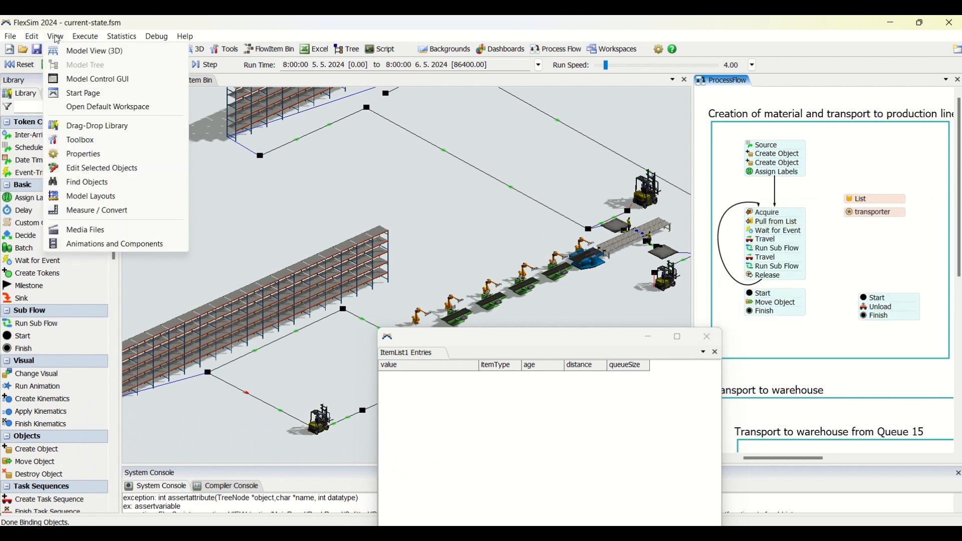
{"action": "left_click", "coordinate": [78, 154]}
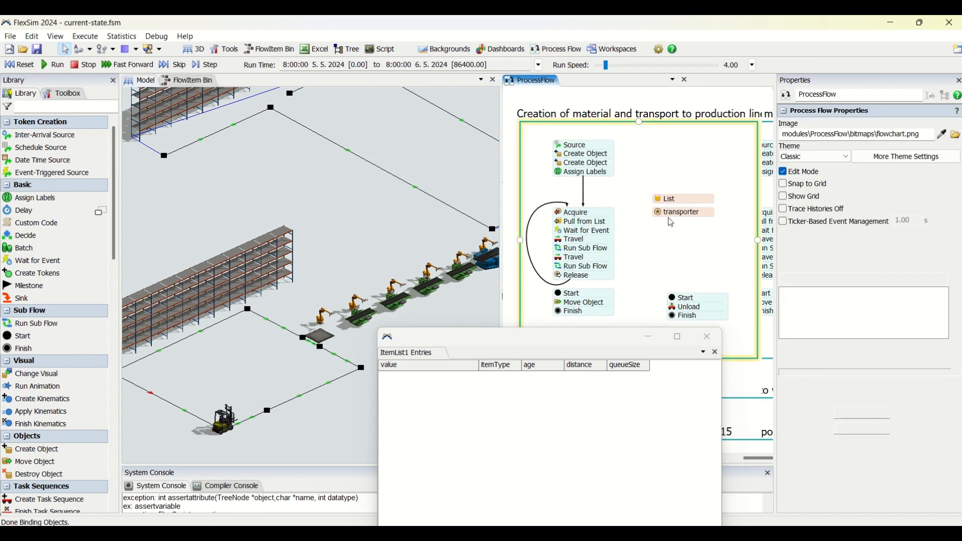
{"action": "left_click", "coordinate": [224, 420]}
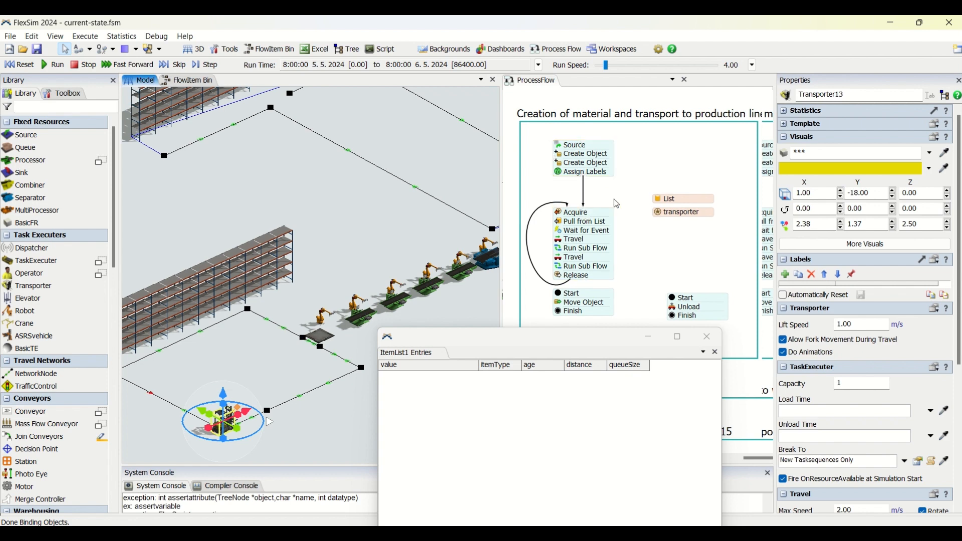
Examine the Pull from List activity's request number, require number and assigned item label
{"action": "left_click", "coordinate": [588, 218]}
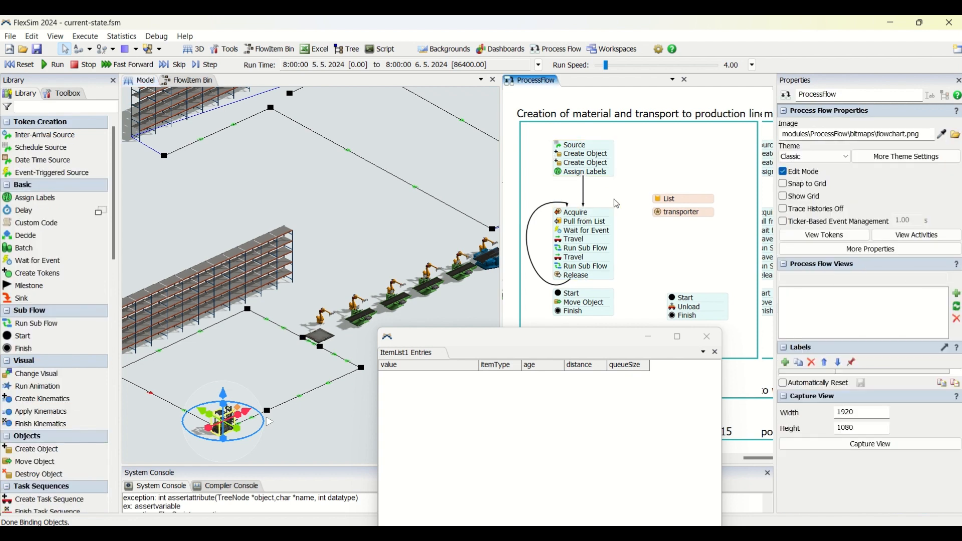
{"action": "double_click", "coordinate": [565, 226]}
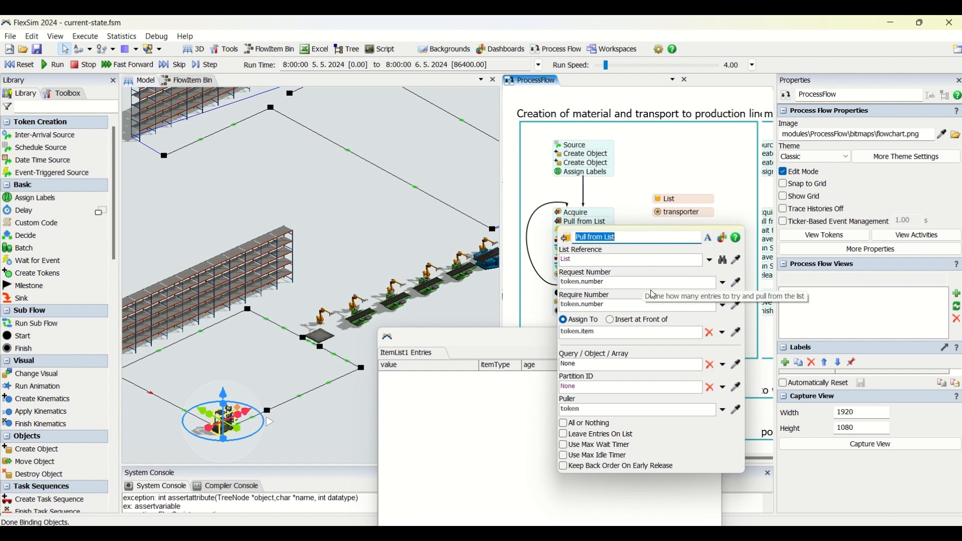
{"action": "left_click", "coordinate": [569, 282]}
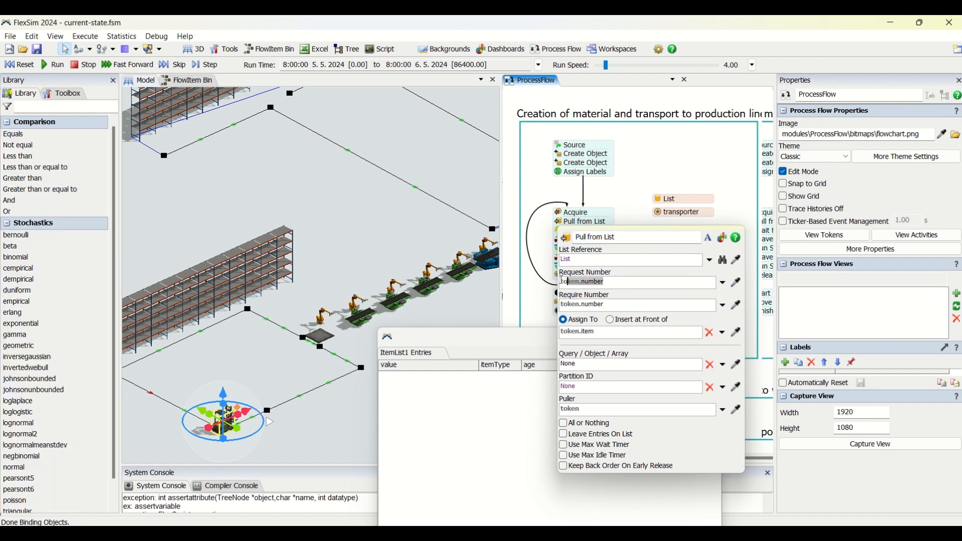
{"action": "left_click", "coordinate": [610, 306]}
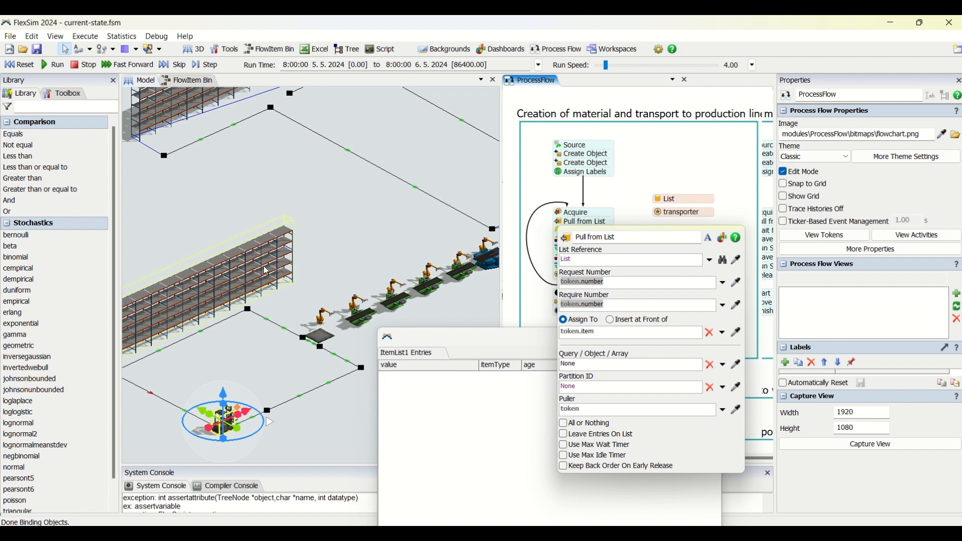
{"action": "left_click", "coordinate": [615, 284]}
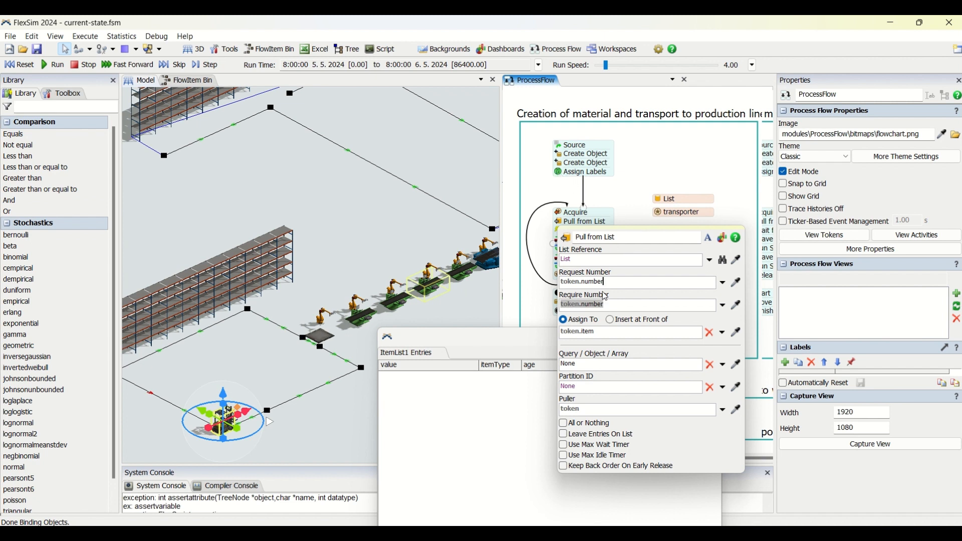
{"action": "left_click_drag", "start_coordinate": [607, 282], "coordinate": [553, 281]}
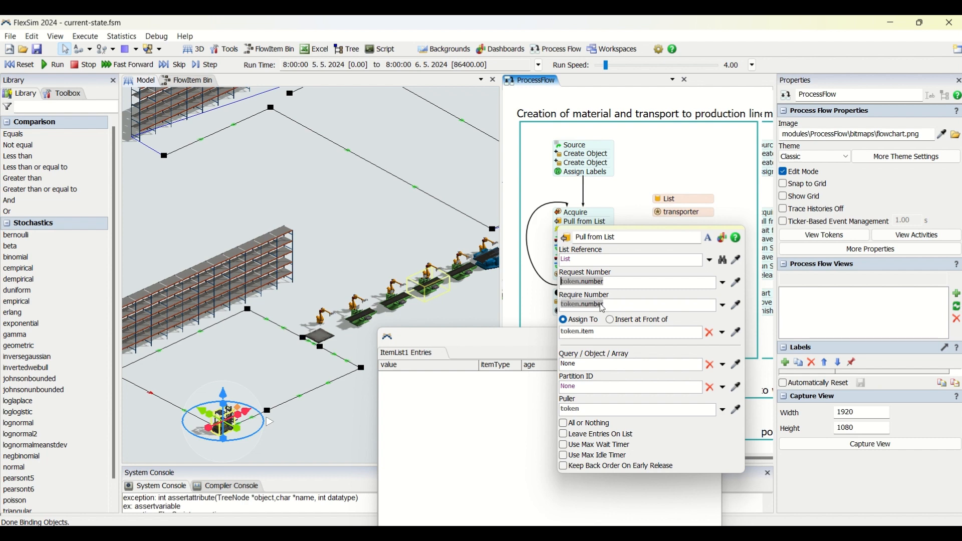
{"action": "left_click_drag", "start_coordinate": [603, 307], "coordinate": [563, 304]}
{"action": "left_click", "coordinate": [595, 331]}
{"action": "left_click_drag", "start_coordinate": [569, 326], "coordinate": [503, 328]}
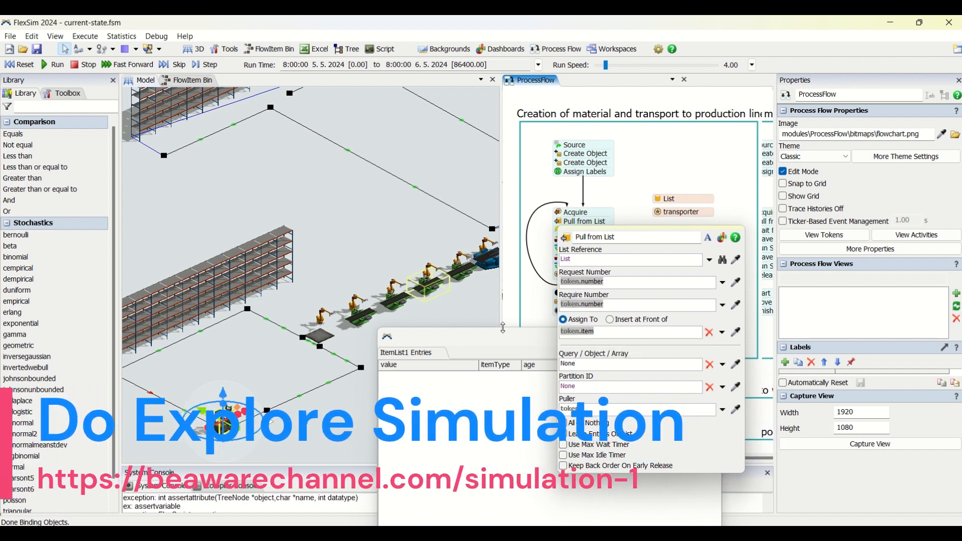
Inspect the Wait for Event activity's object, event and change rule, and identify the Depilage object in the 3D model
{"action": "left_click", "coordinate": [631, 202]}
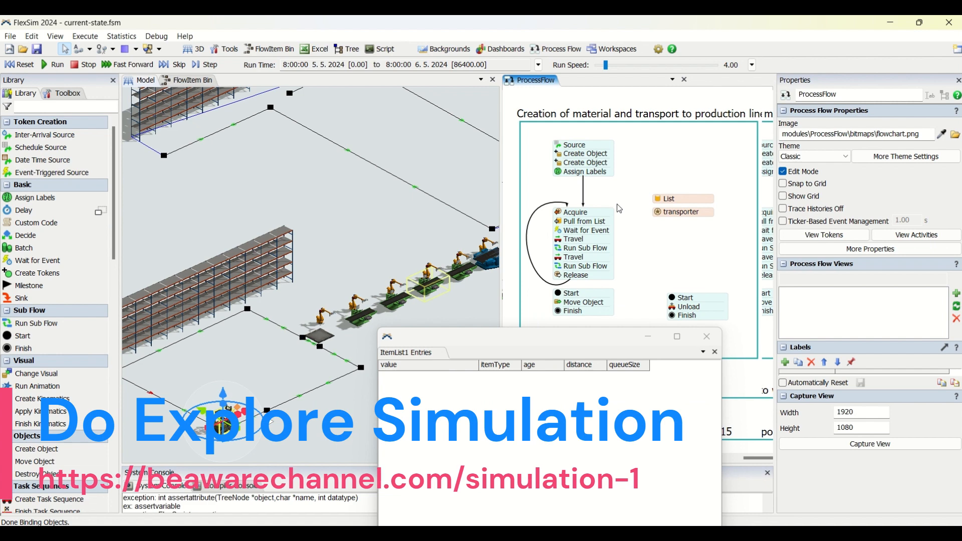
{"action": "left_click", "coordinate": [563, 235]}
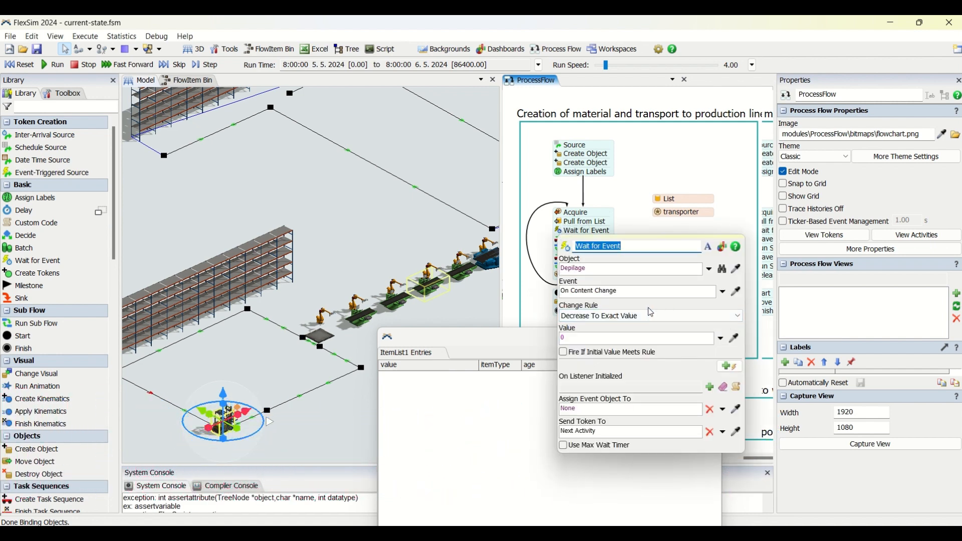
{"action": "left_click", "coordinate": [320, 337]}
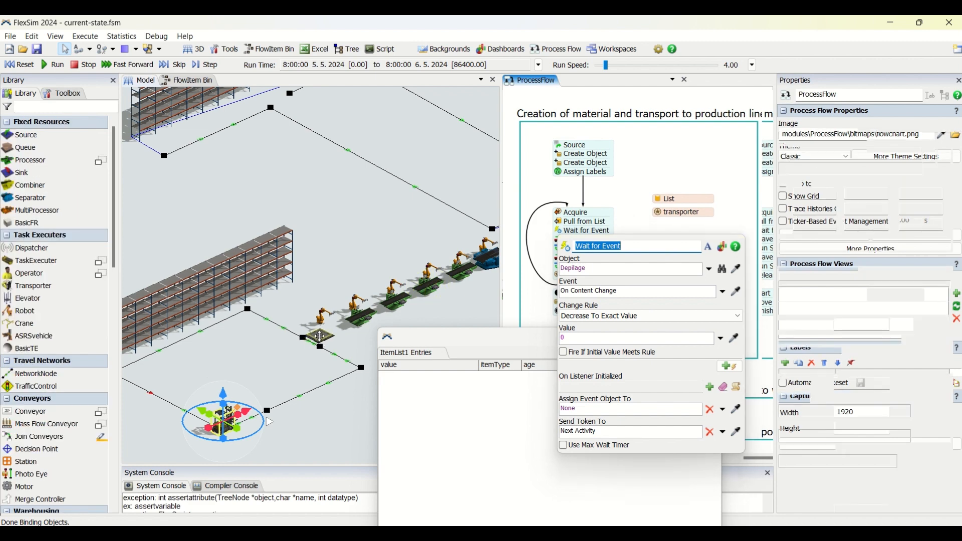
{"action": "left_click", "coordinate": [643, 202]}
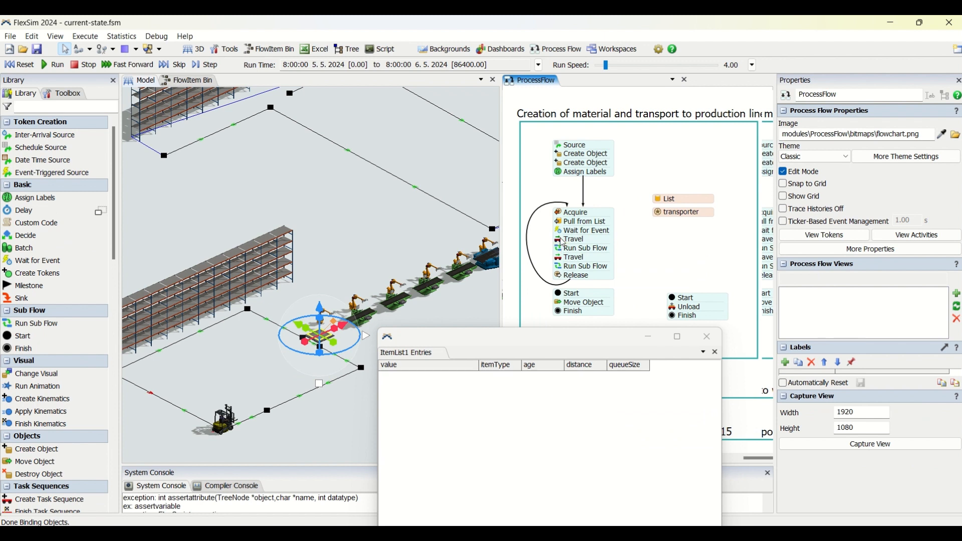
Review the first Travel activity's executer and destination and the first Run Sub Flow activity's destination and quantity
{"action": "double_click", "coordinate": [562, 244]}
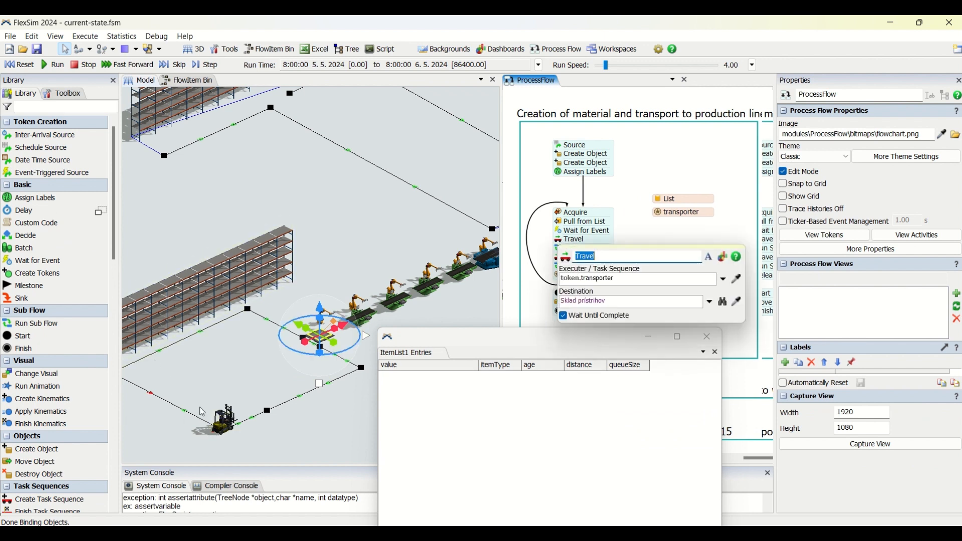
{"action": "left_click", "coordinate": [672, 168]}
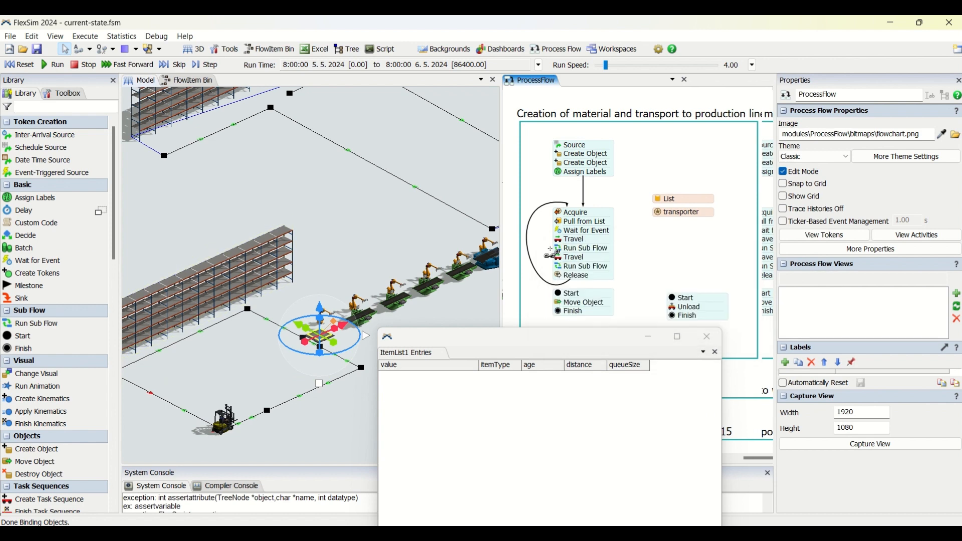
{"action": "left_click", "coordinate": [563, 253]}
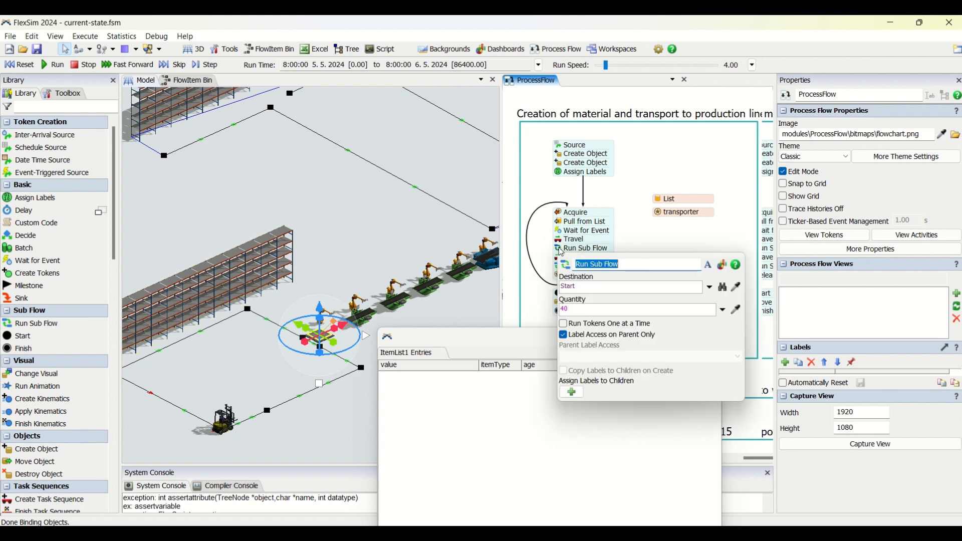
{"action": "left_click", "coordinate": [608, 309]}
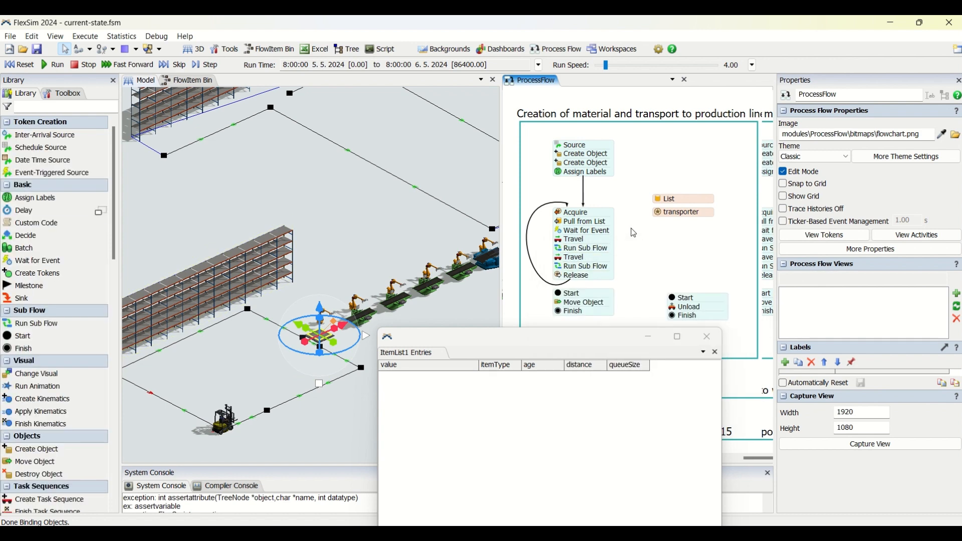
Reset the model and trace which Run Sub Flow activity connects to the Move Object sub flow
{"action": "left_click", "coordinate": [590, 263]}
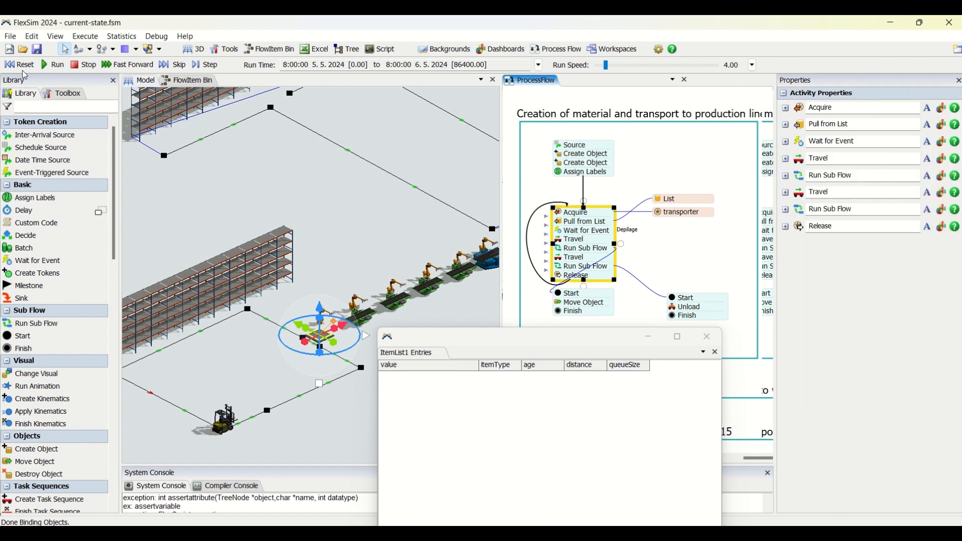
{"action": "left_click", "coordinate": [22, 70]}
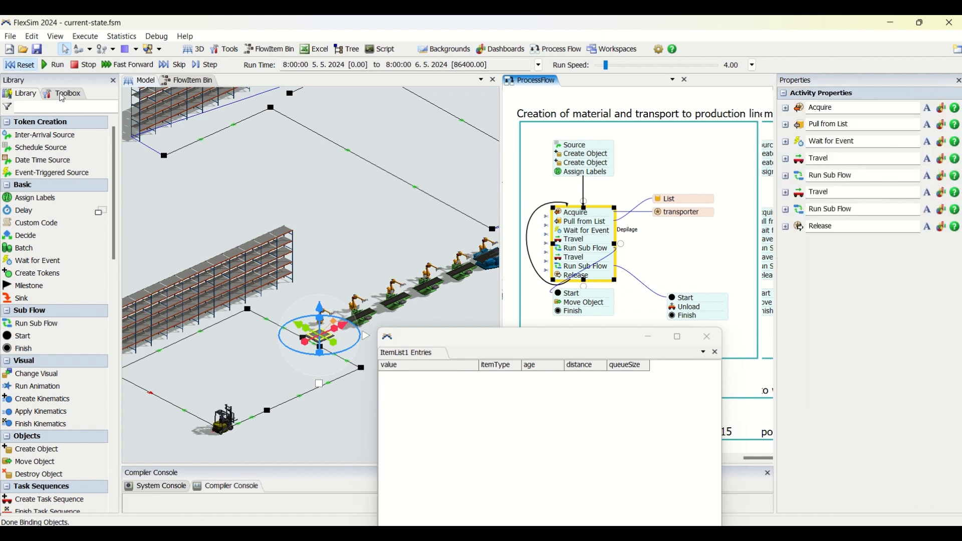
{"action": "left_click", "coordinate": [604, 311]}
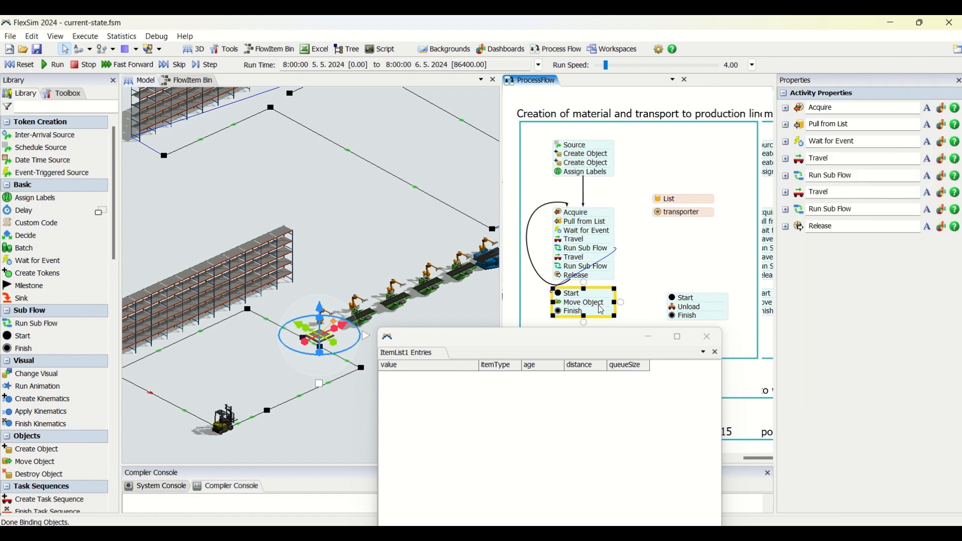
Dismiss the model size limit notice and move the Start, Unload and Finish block closer to the main activity block
{"action": "left_click", "coordinate": [707, 307]}
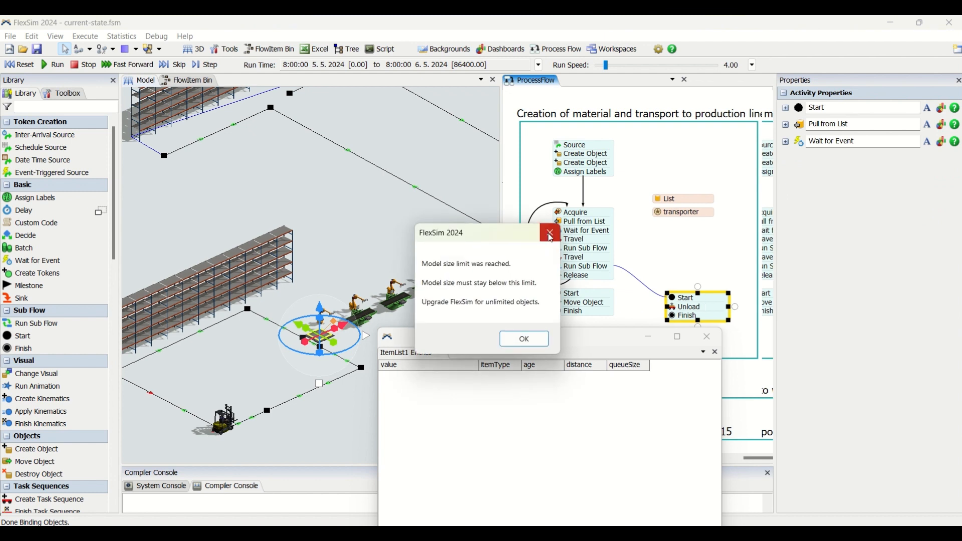
{"action": "left_click", "coordinate": [550, 233]}
{"action": "left_click", "coordinate": [684, 247]}
{"action": "left_click", "coordinate": [684, 315]}
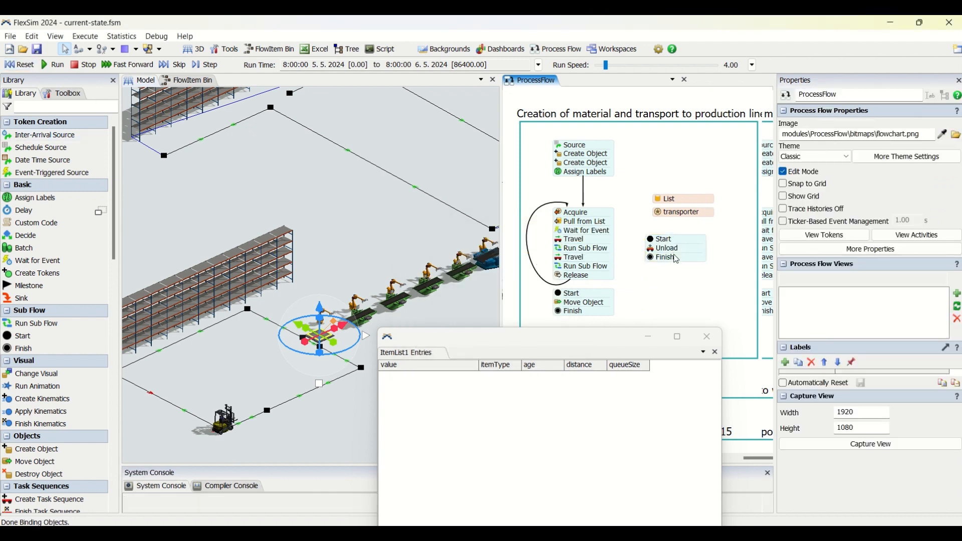
{"action": "left_click", "coordinate": [679, 274]}
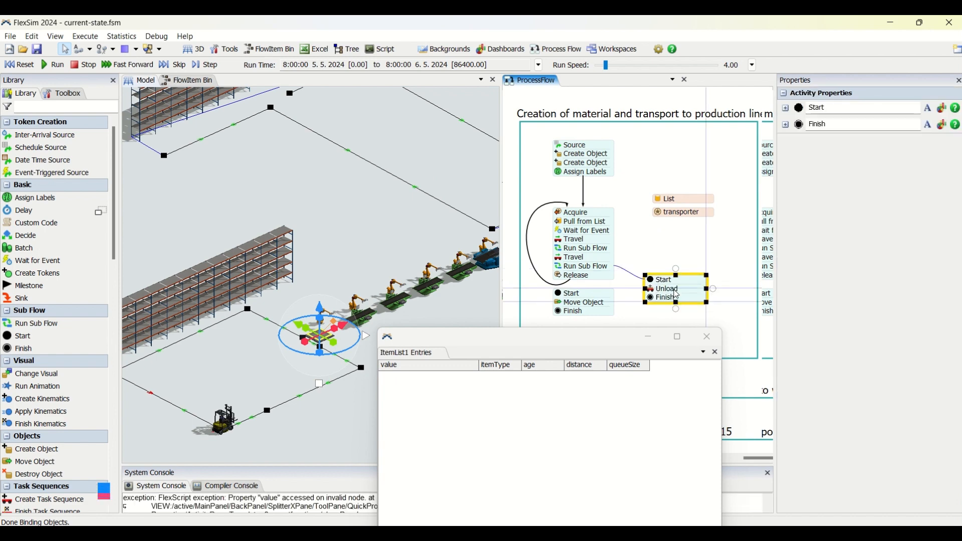
{"action": "left_click", "coordinate": [668, 247]}
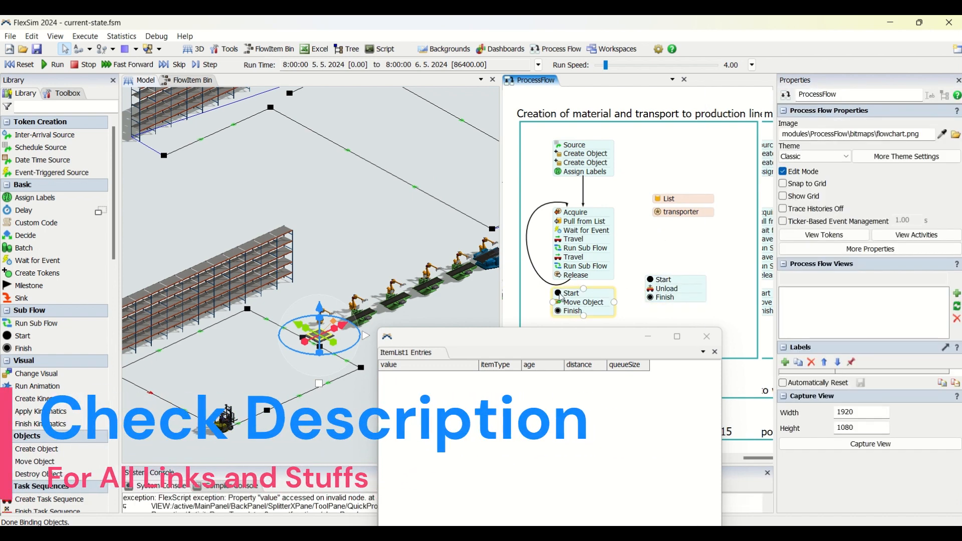
Examine the first Run Sub Flow activity and the object and destination settings of its Move Object activity
{"action": "double_click", "coordinate": [558, 252]}
{"action": "left_click", "coordinate": [646, 244]}
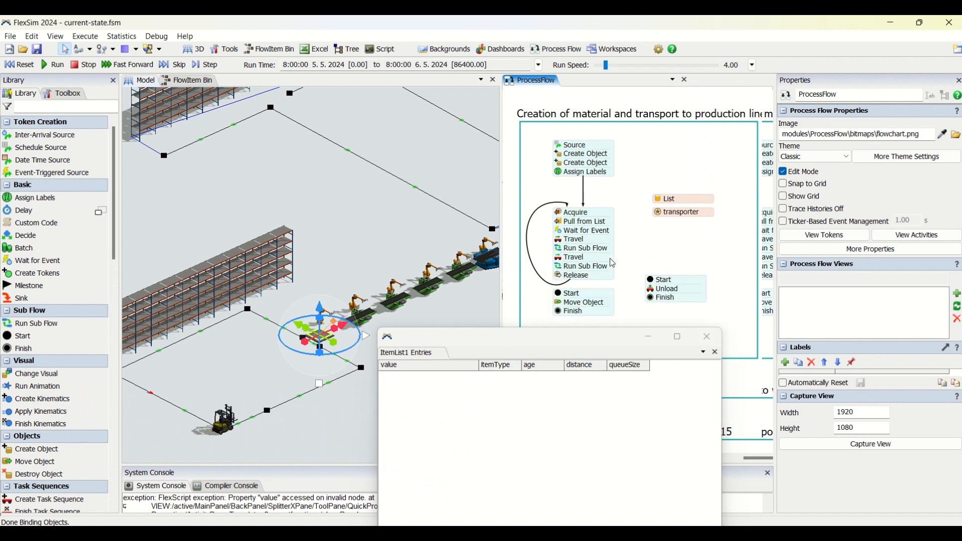
{"action": "left_click", "coordinate": [579, 274]}
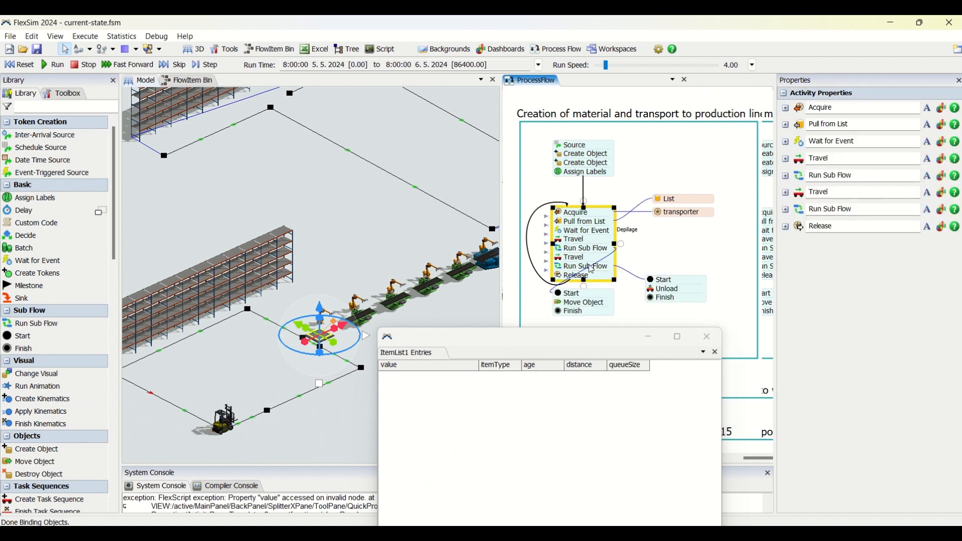
{"action": "double_click", "coordinate": [560, 304]}
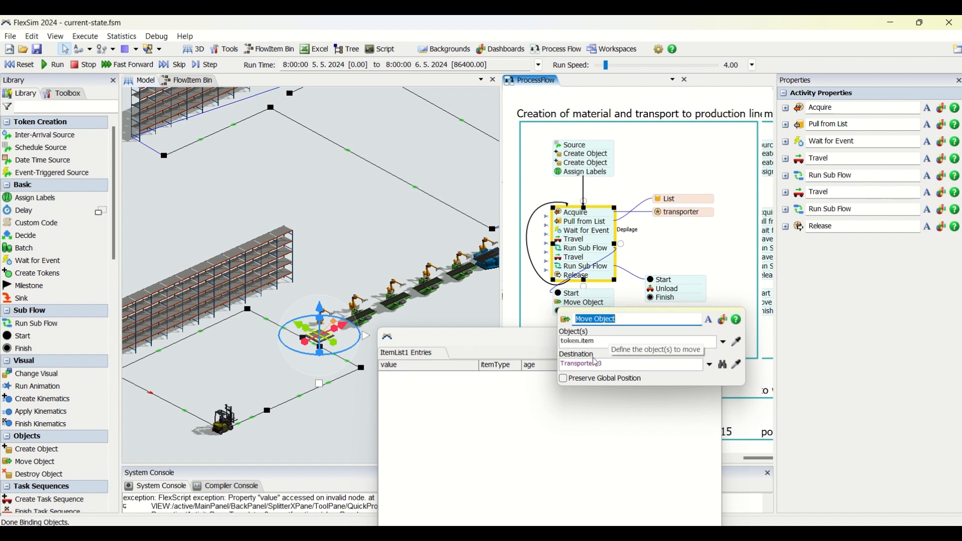
{"action": "left_click", "coordinate": [668, 262]}
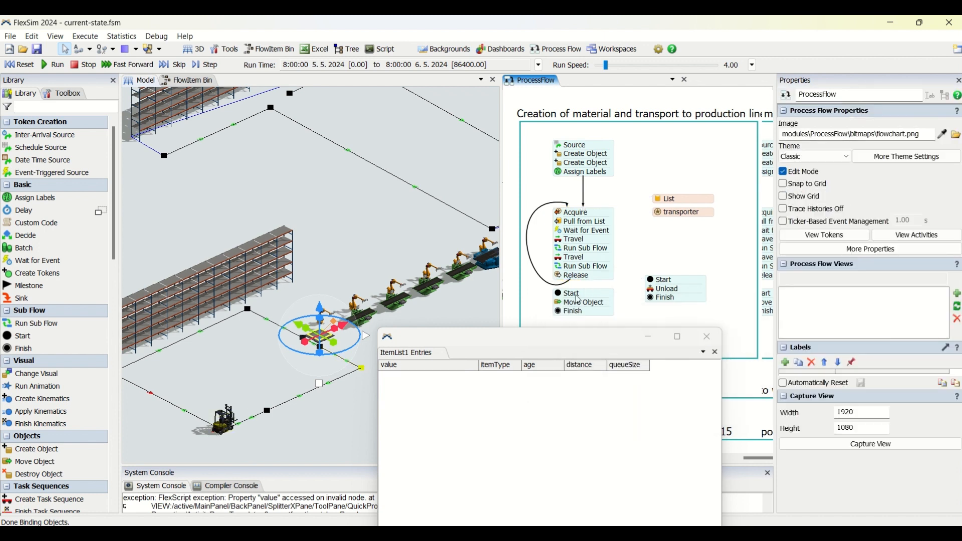
Review the second Travel activity's destination and the second Run Sub Flow activity's quantity and creationRank label assignment
{"action": "left_click", "coordinate": [562, 260]}
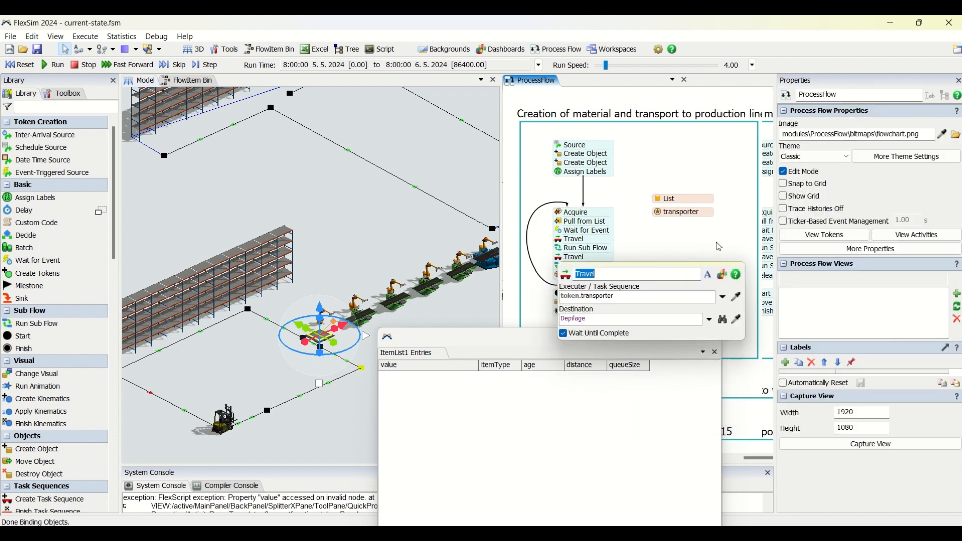
{"action": "left_click", "coordinate": [626, 262]}
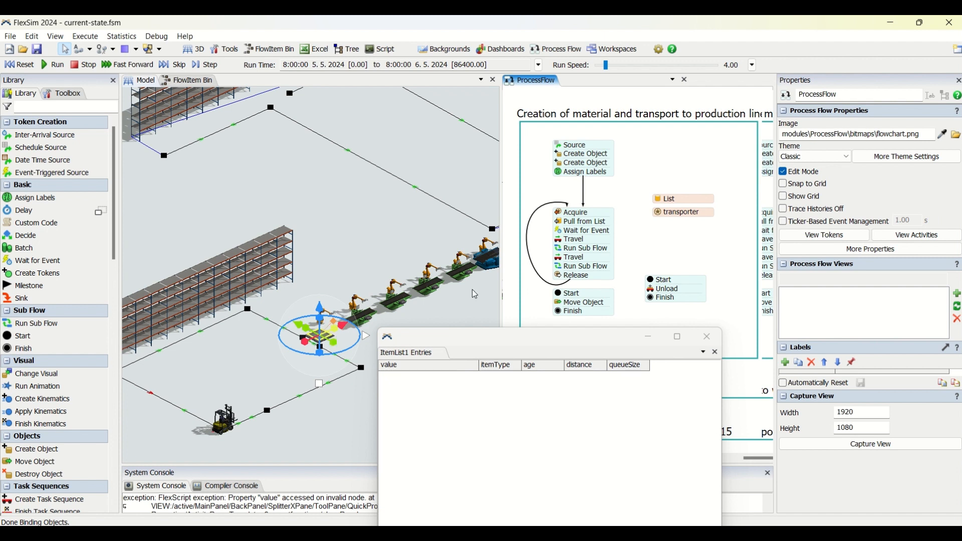
{"action": "left_click", "coordinate": [561, 268]}
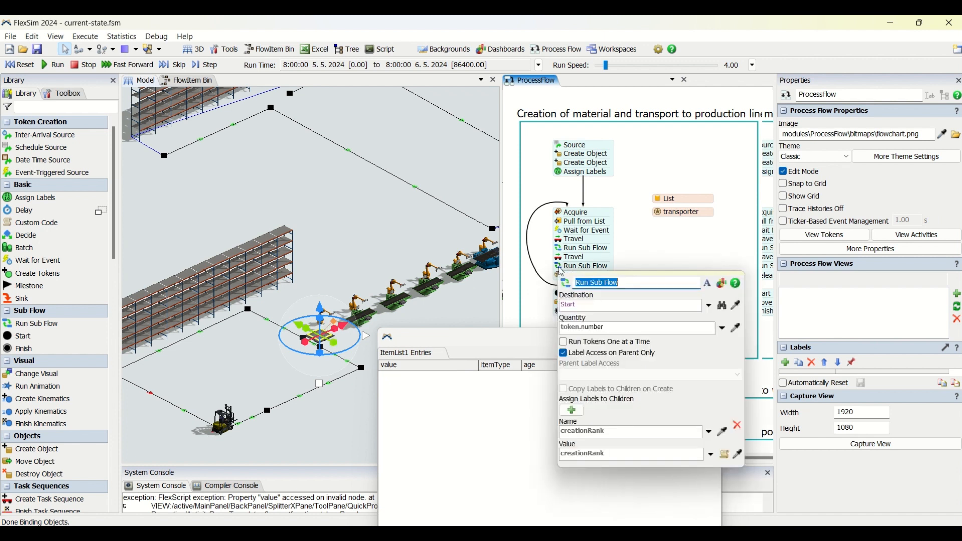
{"action": "left_click", "coordinate": [638, 329]}
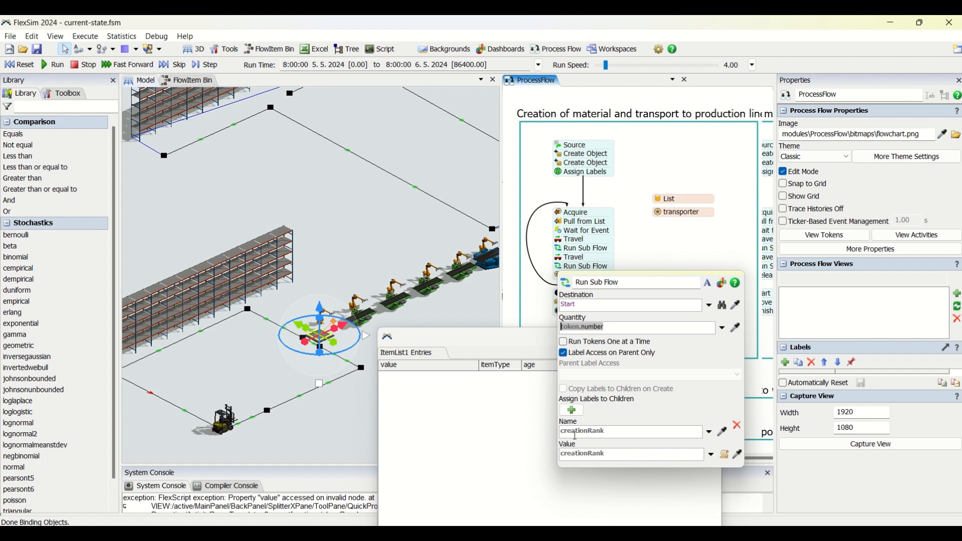
{"action": "left_click", "coordinate": [672, 238]}
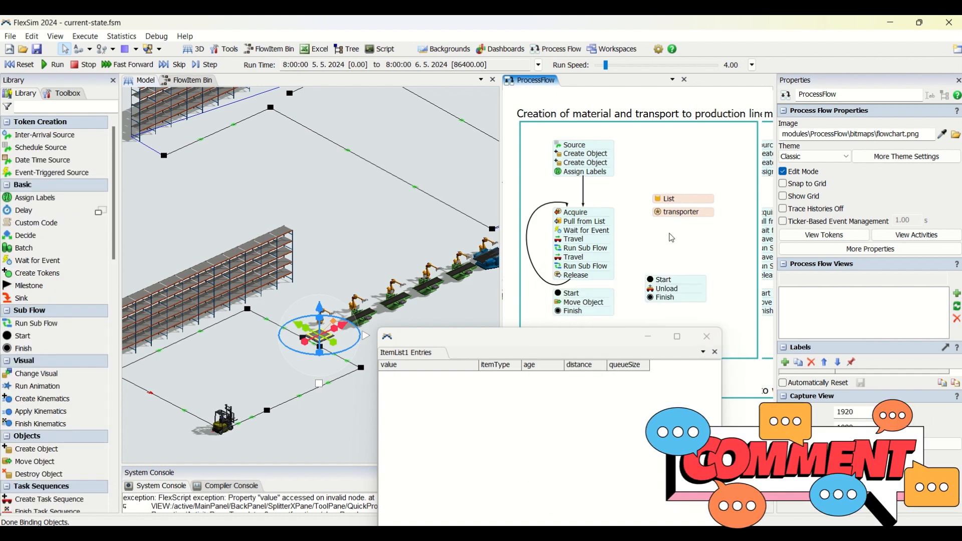
Examine the Unload activity's executer, item and station, and the resource settings of the Release activity
{"action": "left_click", "coordinate": [654, 291]}
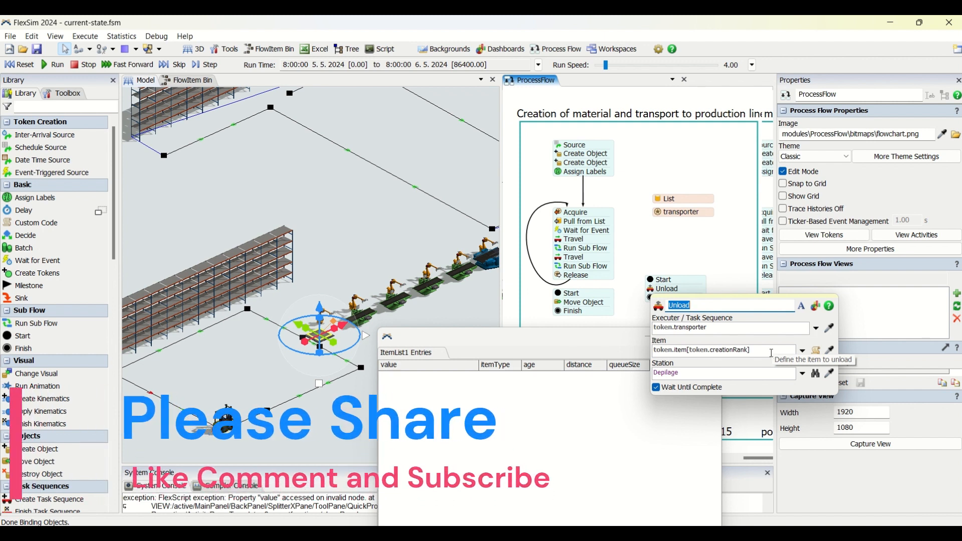
{"action": "left_click", "coordinate": [646, 266]}
{"action": "left_click", "coordinate": [568, 279]}
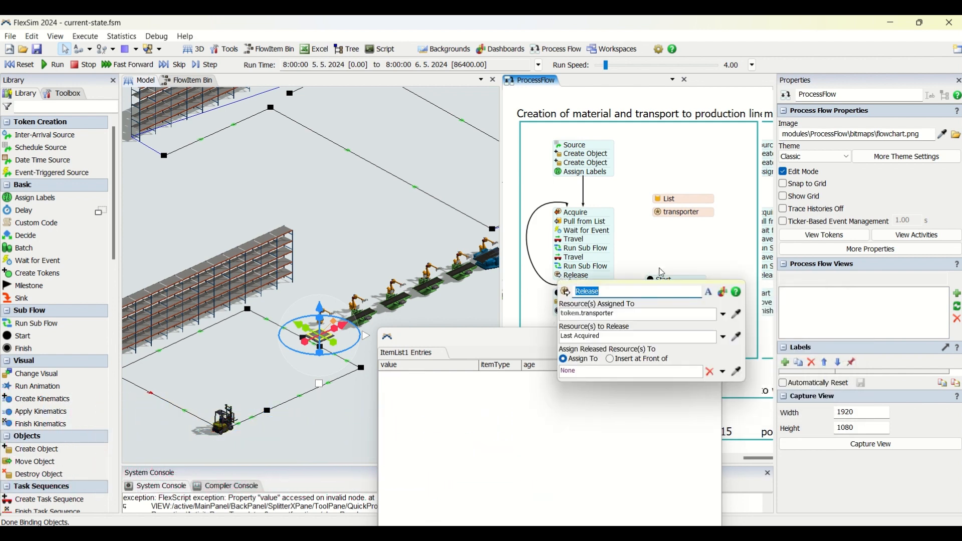
{"action": "left_click", "coordinate": [635, 221]}
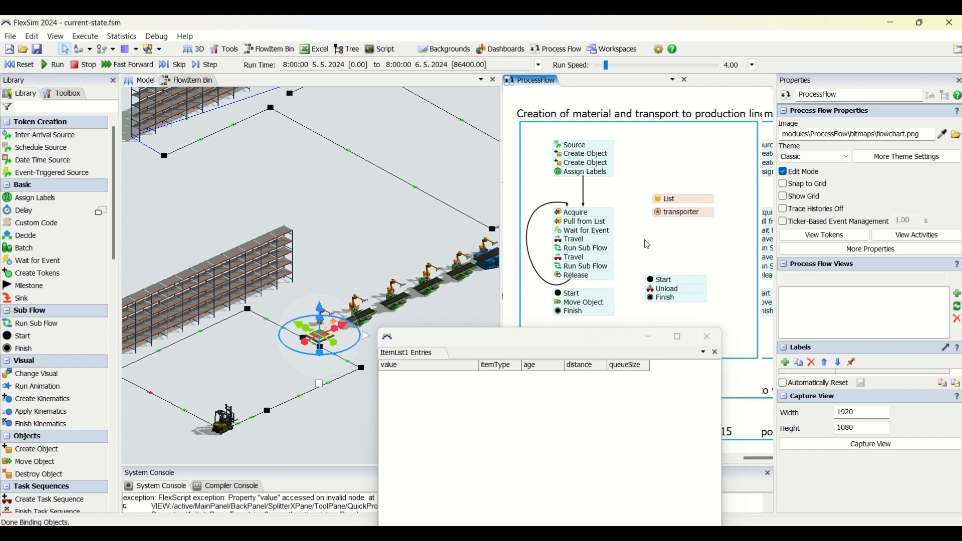
Reset the model and run the simulation at a run speed of 4.25
{"action": "left_click_drag", "start_coordinate": [658, 240], "coordinate": [646, 239]}
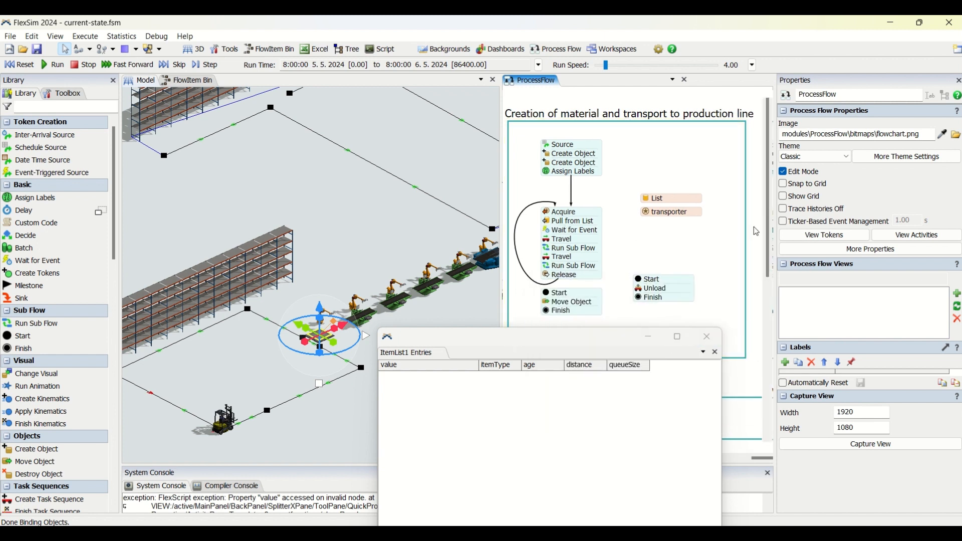
{"action": "left_click", "coordinate": [19, 66]}
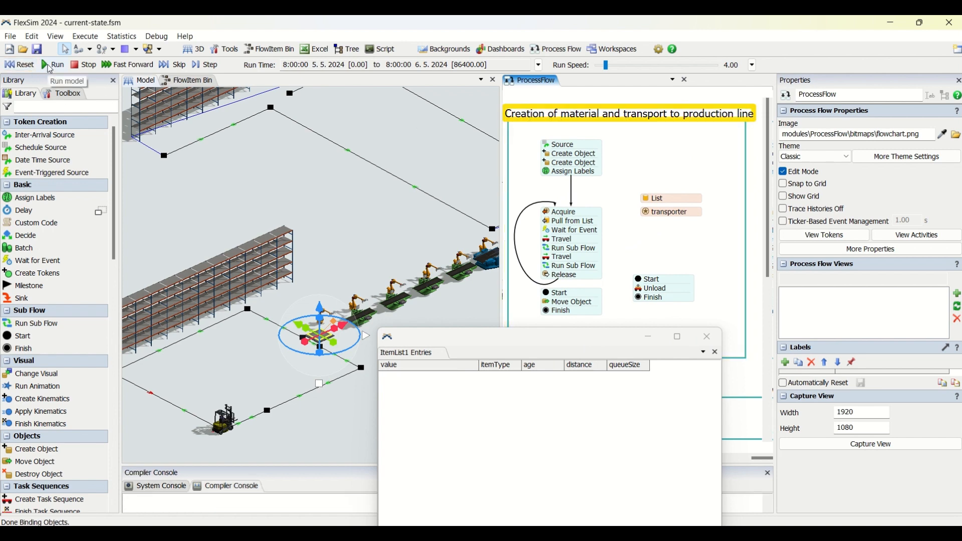
{"action": "left_click", "coordinate": [50, 65]}
{"action": "left_click_drag", "start_coordinate": [609, 67], "coordinate": [606, 66]}
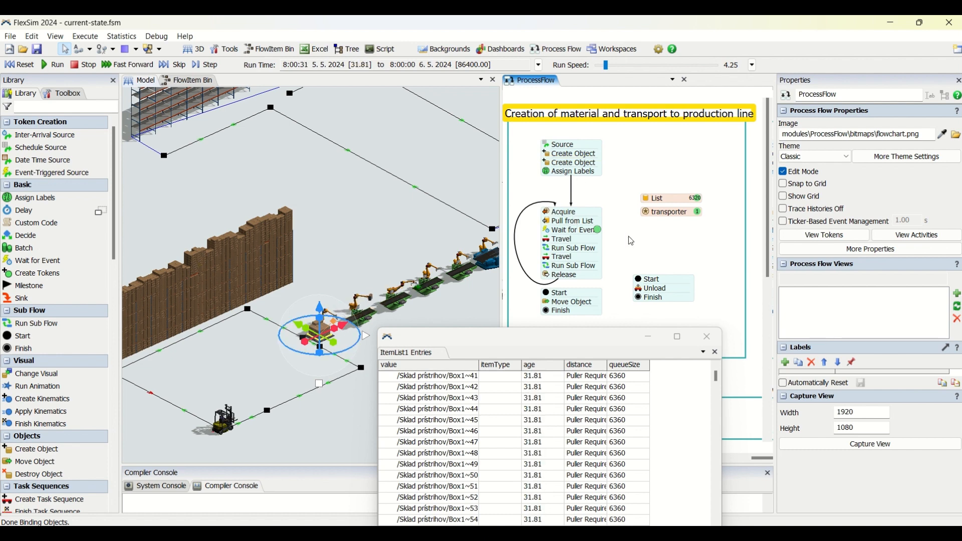
Inspect the labels of the token at Wait for Event and slow the simulation to a run speed of 2.65
{"action": "left_click", "coordinate": [600, 232]}
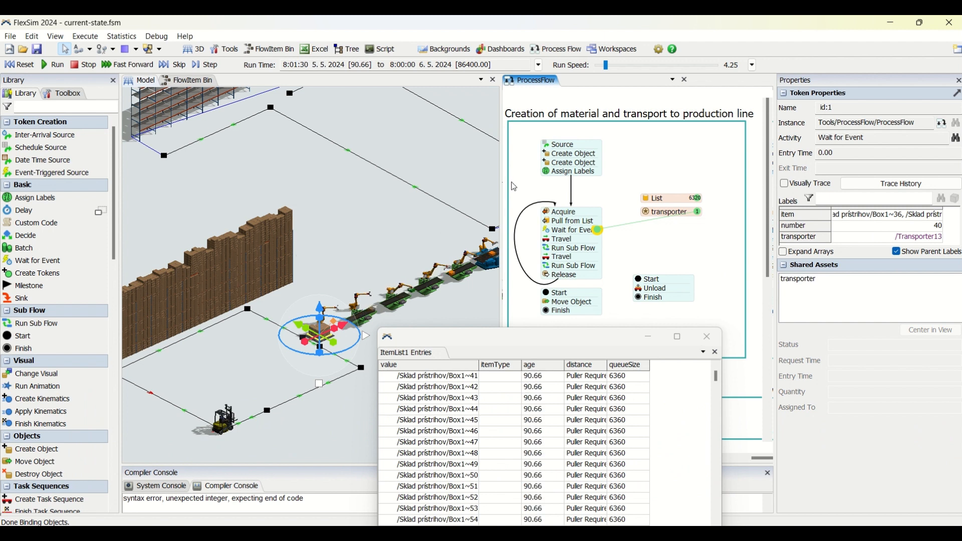
{"action": "mouse_move", "coordinate": [603, 69]}
{"action": "left_mouse_down"}
{"action": "mouse_move", "coordinate": [612, 70]}
{"action": "mouse_move", "coordinate": [604, 67]}
{"action": "left_mouse_up"}
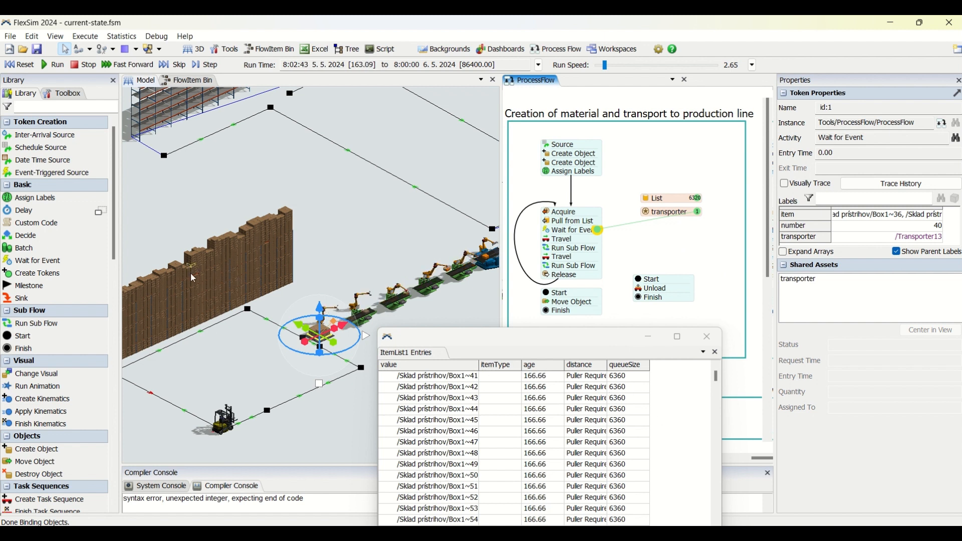
{"action": "left_click", "coordinate": [317, 287]}
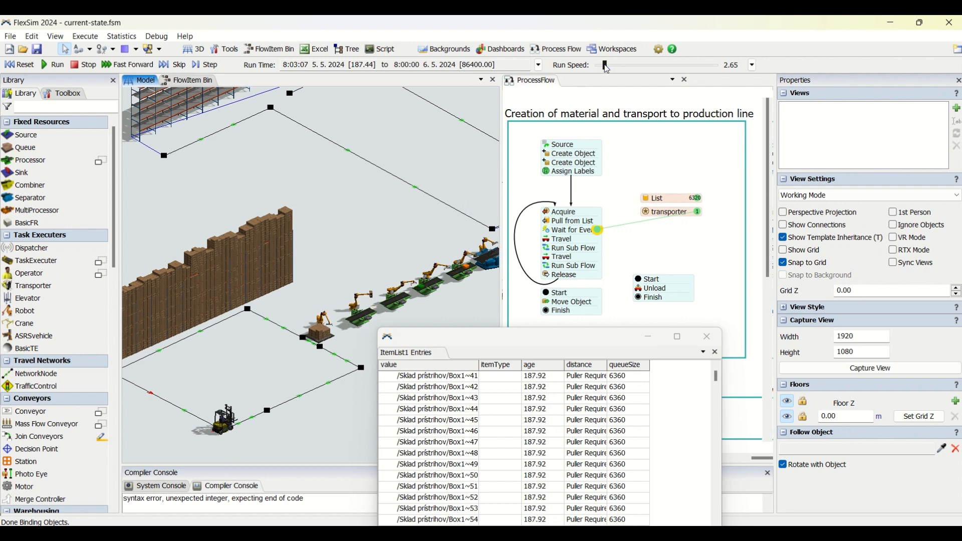
Raise the run speed to 7.86, lower it to 5.27 and finally to 0.40 to observe the forklift's delivery
{"action": "left_click_drag", "start_coordinate": [605, 69], "coordinate": [611, 69]}
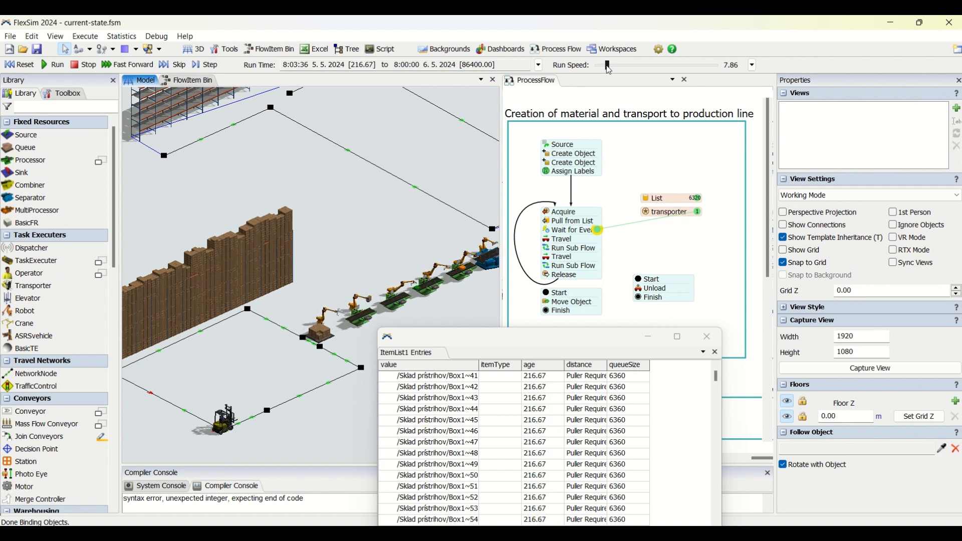
{"action": "mouse_move", "coordinate": [610, 69]}
{"action": "left_mouse_down"}
{"action": "mouse_move", "coordinate": [618, 66]}
{"action": "mouse_move", "coordinate": [606, 64]}
{"action": "left_mouse_up"}
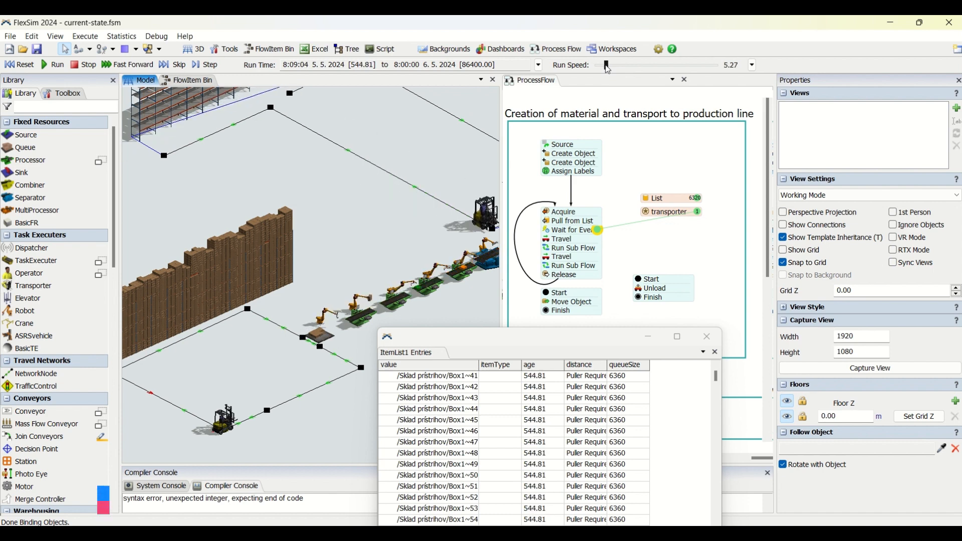
{"action": "left_click_drag", "start_coordinate": [608, 65], "coordinate": [601, 65]}
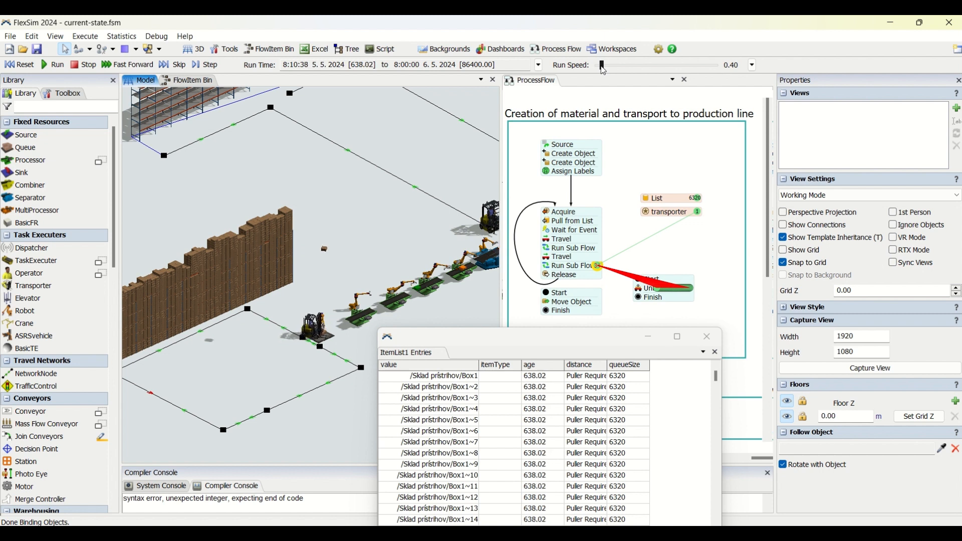
Set the run speed to 3.38 and examine the token at Wait for Event and the Pull from List activity in the material-creation flow
{"action": "left_click_drag", "start_coordinate": [607, 69], "coordinate": [608, 70]}
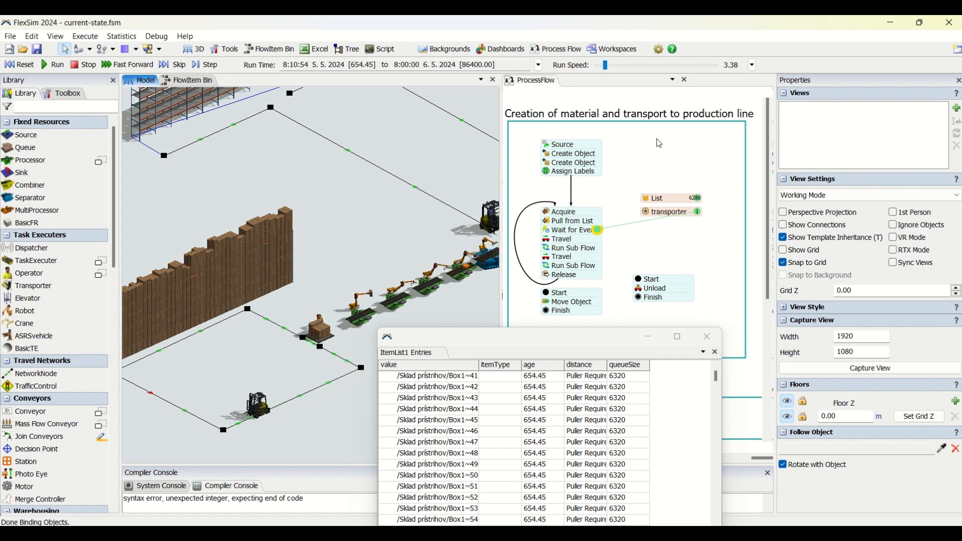
{"action": "scroll", "coordinate": [670, 159], "scroll_direction": "down", "scroll_amount": 1}
{"action": "left_click_drag", "start_coordinate": [670, 159], "coordinate": [655, 158]}
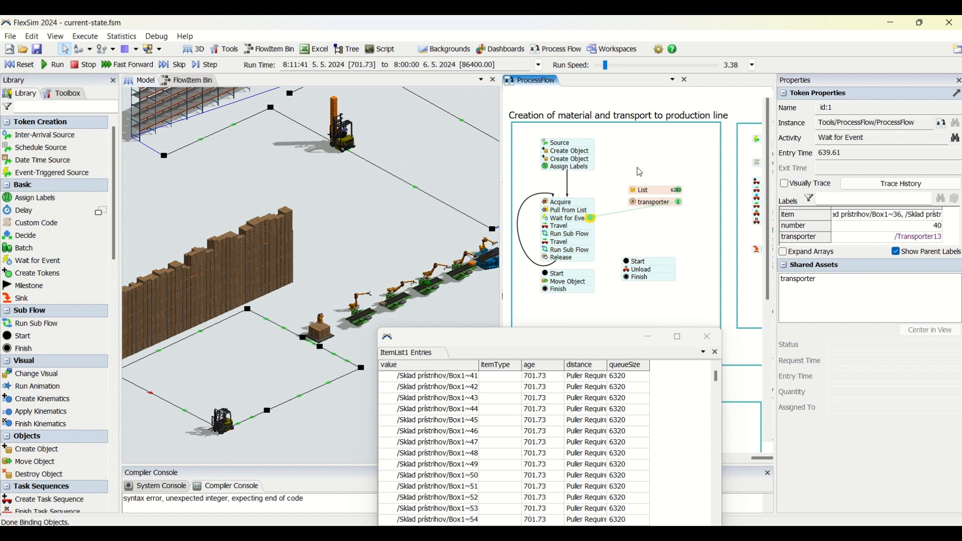
{"action": "scroll", "coordinate": [645, 170], "scroll_direction": "up", "scroll_amount": 3}
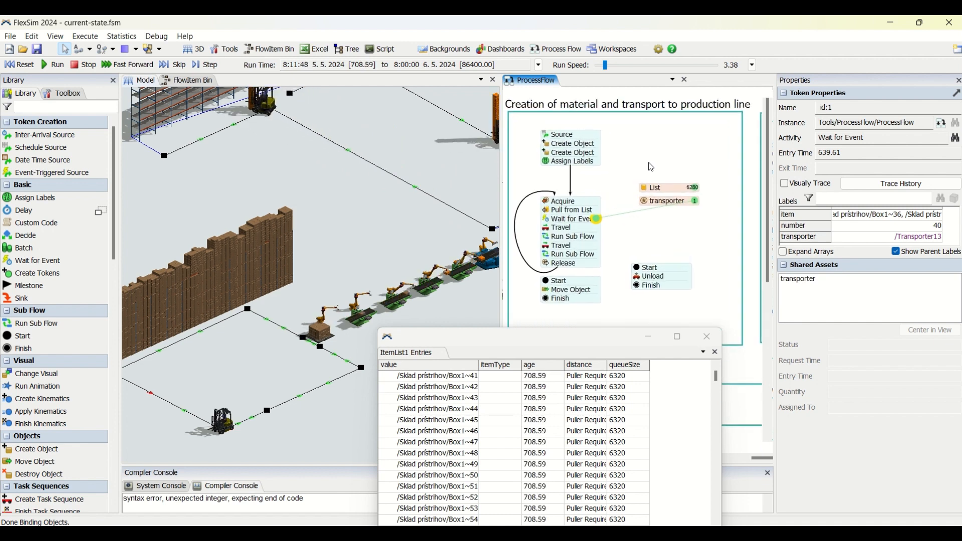
{"action": "scroll", "coordinate": [663, 171], "scroll_direction": "down", "scroll_amount": 1}
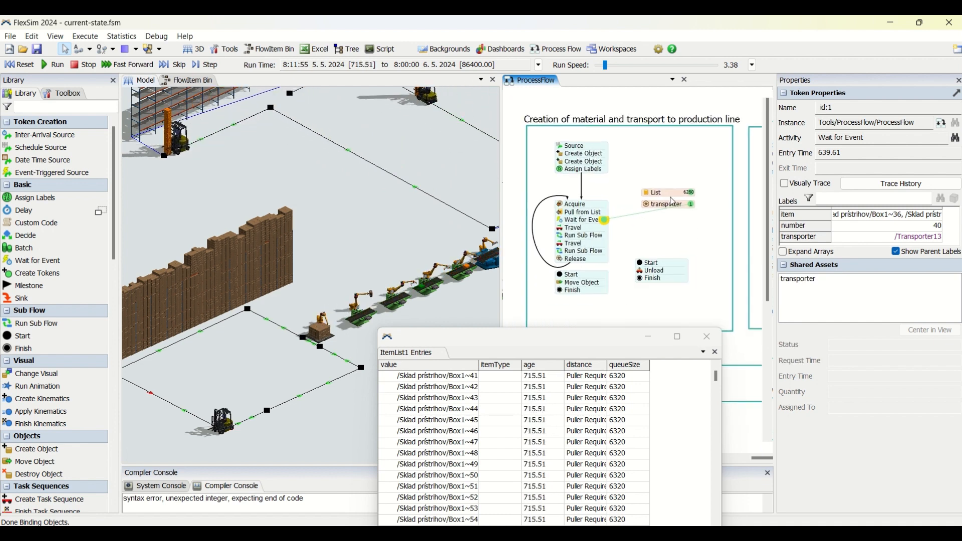
{"action": "scroll", "coordinate": [662, 171], "scroll_direction": "up", "scroll_amount": 2}
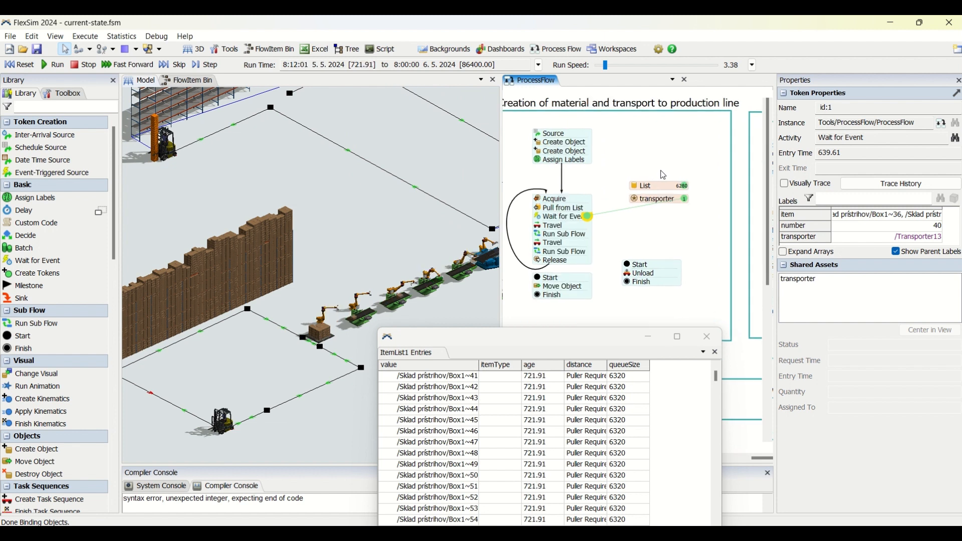
{"action": "left_click_drag", "start_coordinate": [661, 171], "coordinate": [669, 170]}
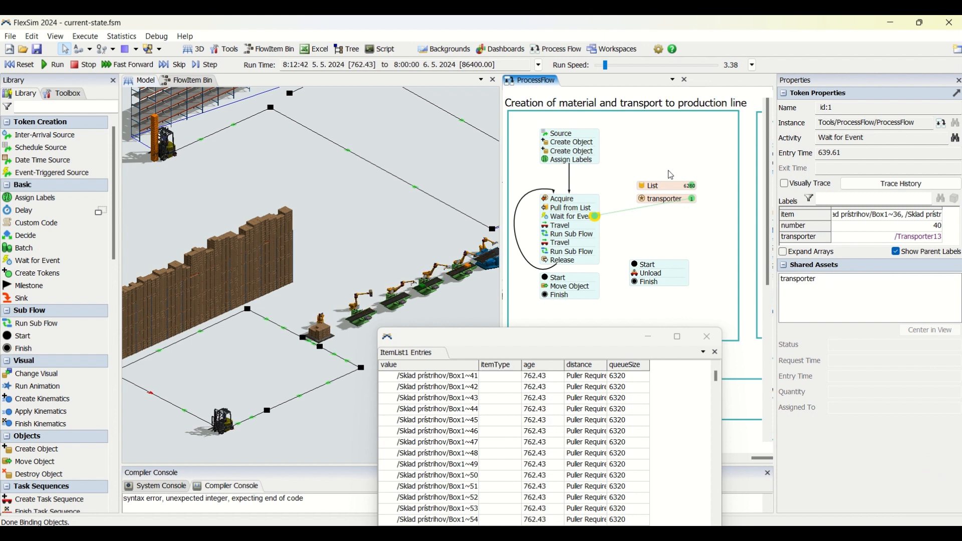
{"action": "double_click", "coordinate": [547, 209]}
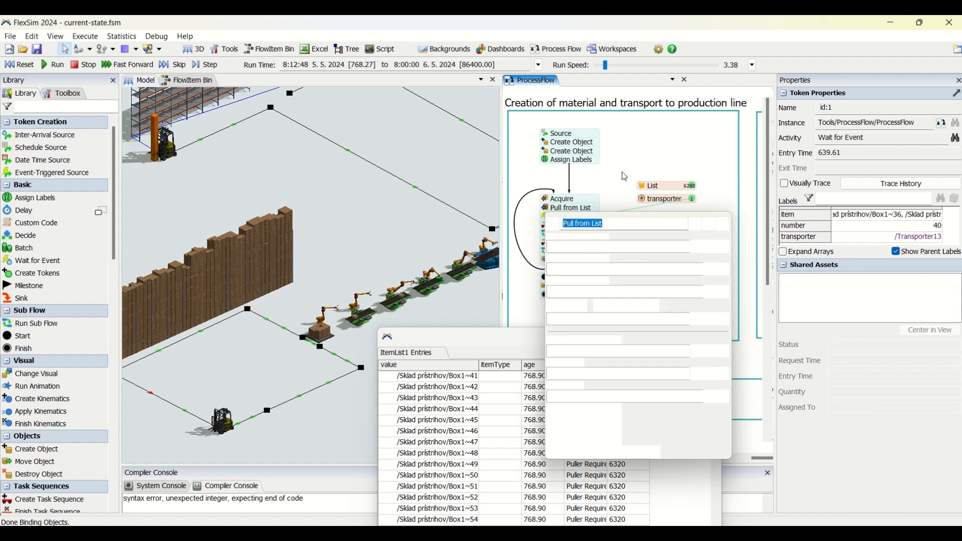
{"action": "left_click", "coordinate": [726, 160]}
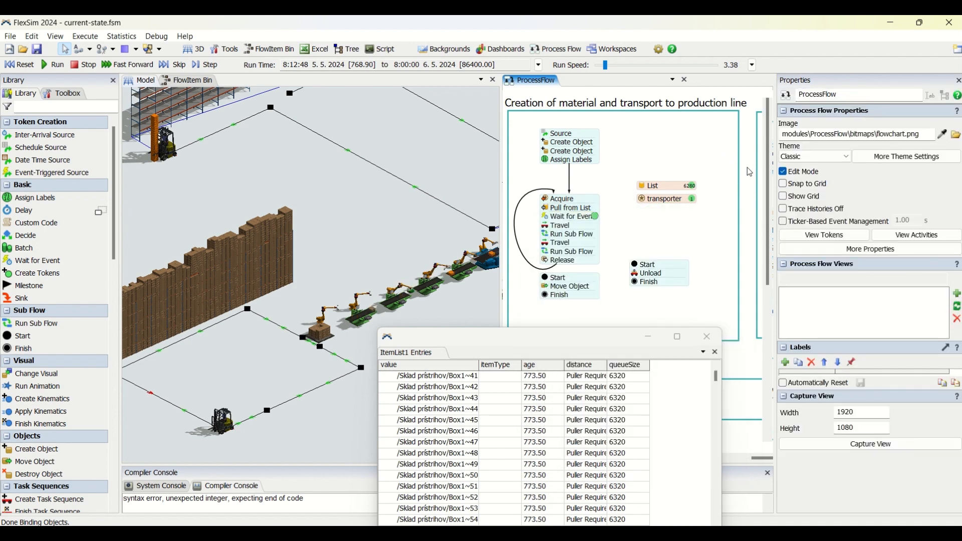
Examine the process flow sections for picking parts from the conveyor by operators and for transport to the warehouse
{"action": "left_click", "coordinate": [748, 168]}
{"action": "left_click_drag", "start_coordinate": [747, 167], "coordinate": [569, 162]}
{"action": "left_click", "coordinate": [594, 111]}
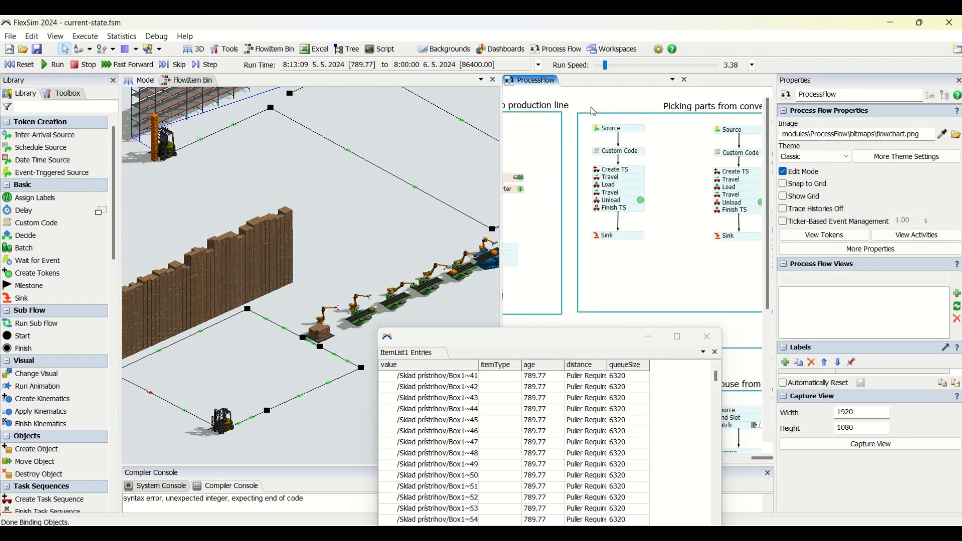
{"action": "left_click_drag", "start_coordinate": [592, 103], "coordinate": [559, 103]}
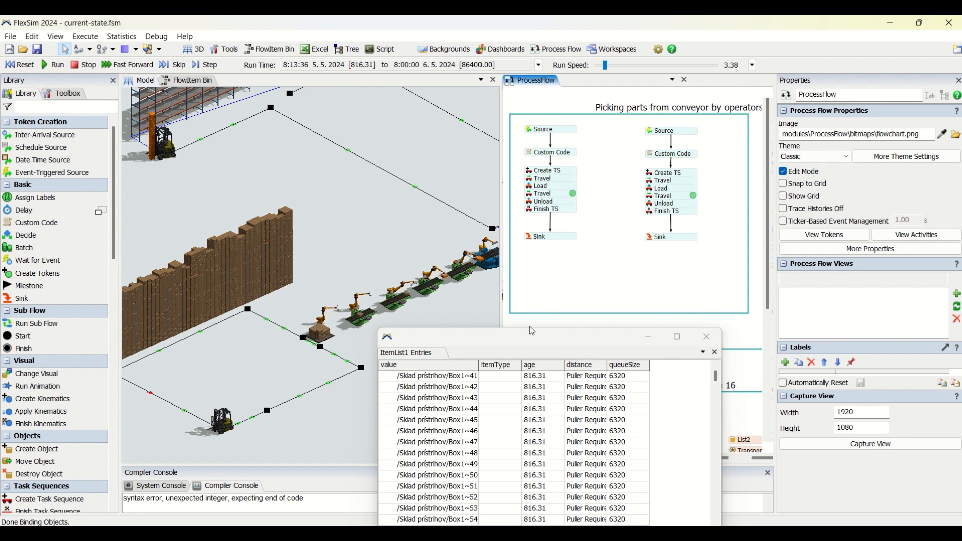
{"action": "scroll", "coordinate": [537, 325], "scroll_direction": "down", "scroll_amount": 1}
{"action": "left_click_drag", "start_coordinate": [558, 323], "coordinate": [708, 307]}
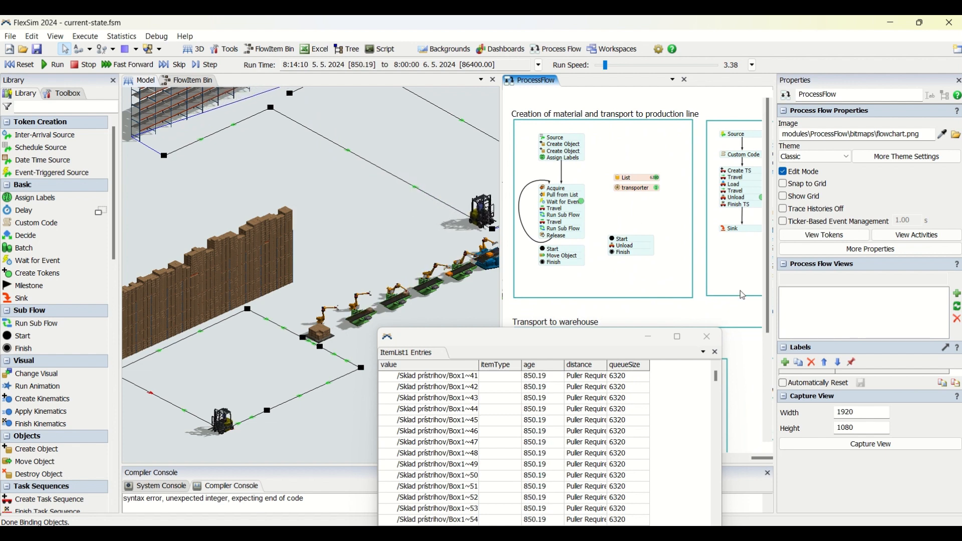
{"action": "left_click_drag", "start_coordinate": [709, 309], "coordinate": [507, 311]}
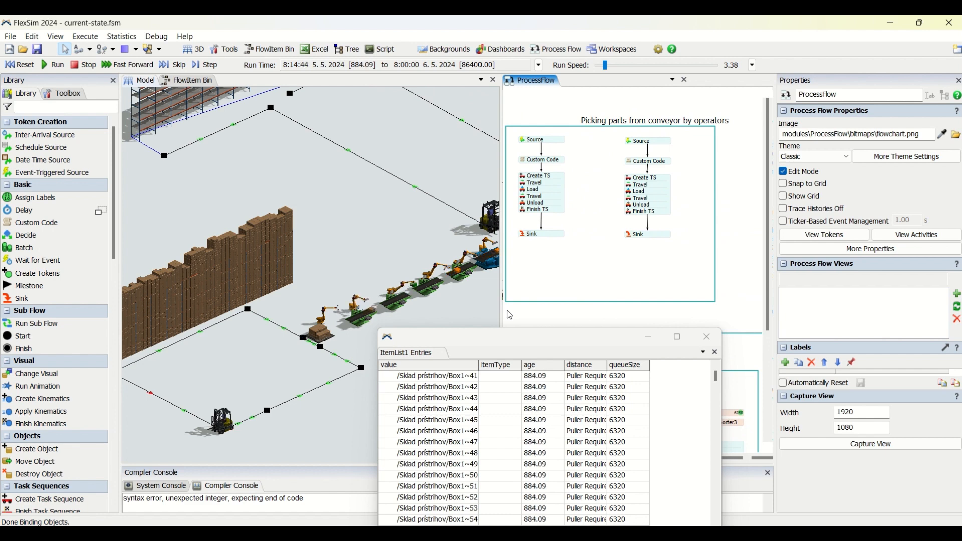
{"action": "left_click_drag", "start_coordinate": [544, 319], "coordinate": [739, 252]}
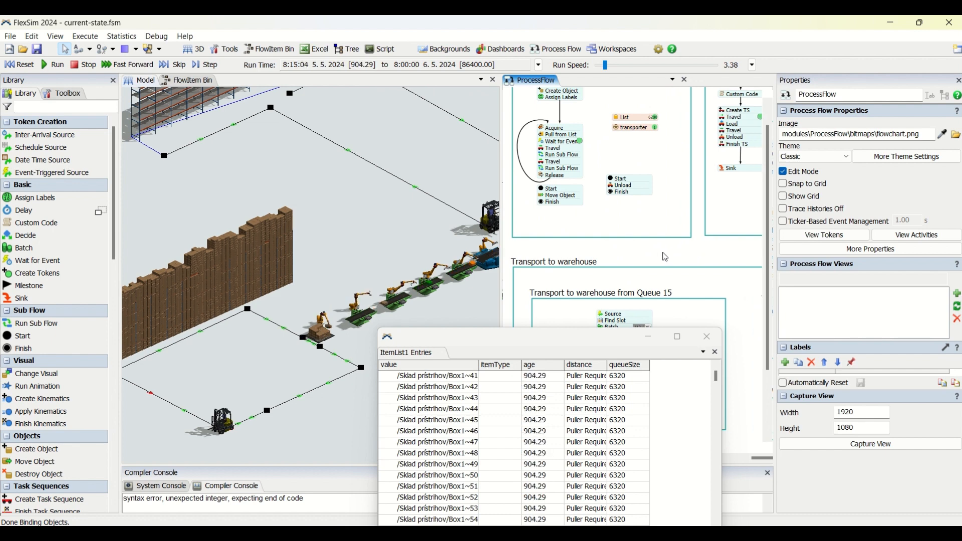
{"action": "left_click_drag", "start_coordinate": [666, 257], "coordinate": [529, 307]}
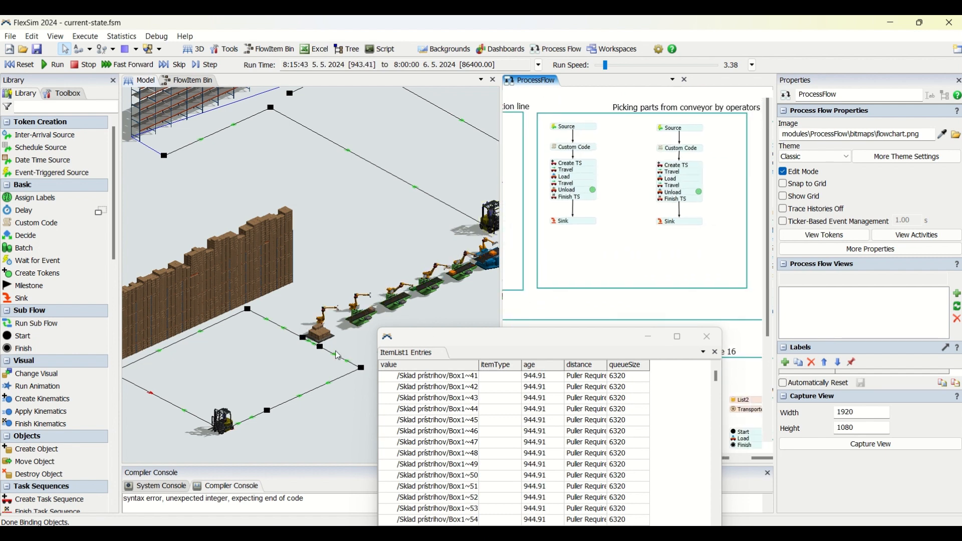
Examine the running production line in the 3D model, from the forklift and first robot to the conveyor end
{"action": "left_click_drag", "start_coordinate": [350, 355], "coordinate": [272, 369]}
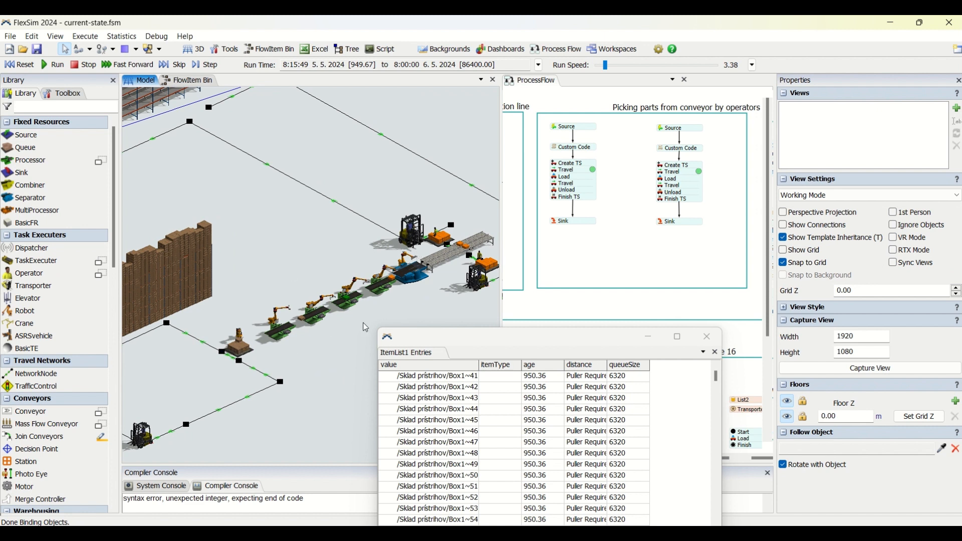
{"action": "right_click_drag", "start_coordinate": [396, 317], "coordinate": [456, 311]}
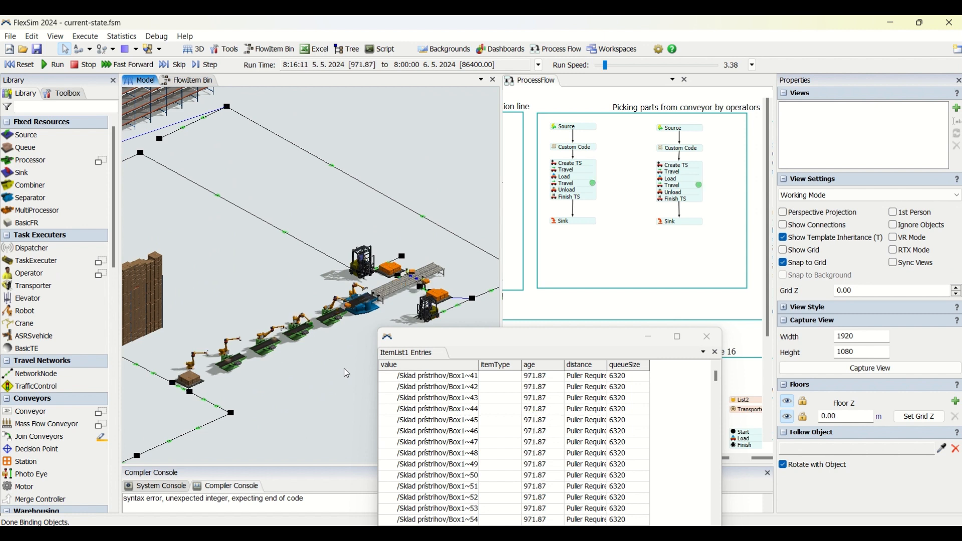
{"action": "left_click_drag", "start_coordinate": [344, 369], "coordinate": [426, 355]}
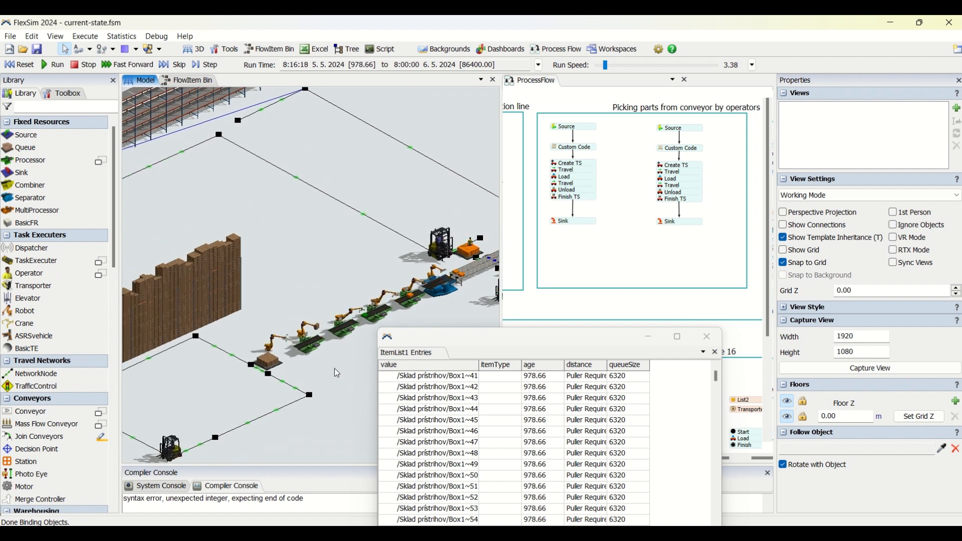
{"action": "left_click_drag", "start_coordinate": [335, 368], "coordinate": [340, 366]}
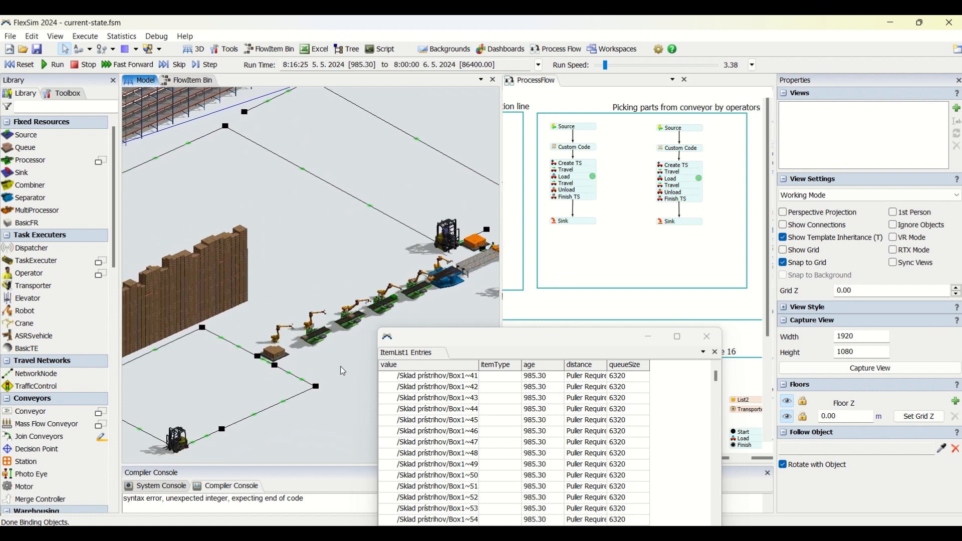
{"action": "left_click_drag", "start_coordinate": [344, 371], "coordinate": [375, 365]}
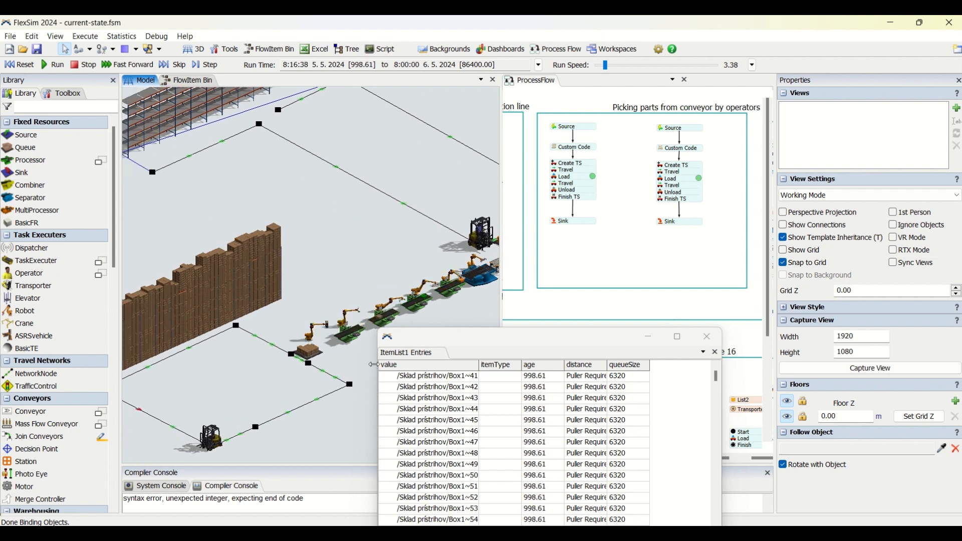